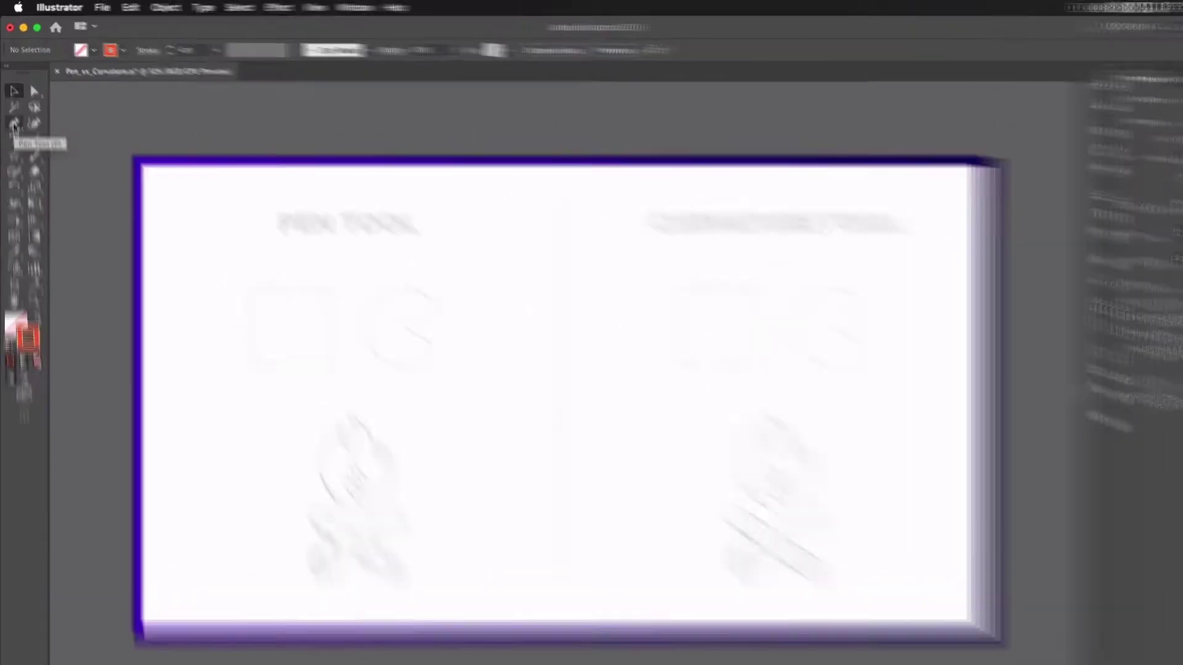
# With the Pen tool, draw the left side of the dashed square guide, moving the stray second anchor onto the upper-left corner
pyautogui.click(13, 113)
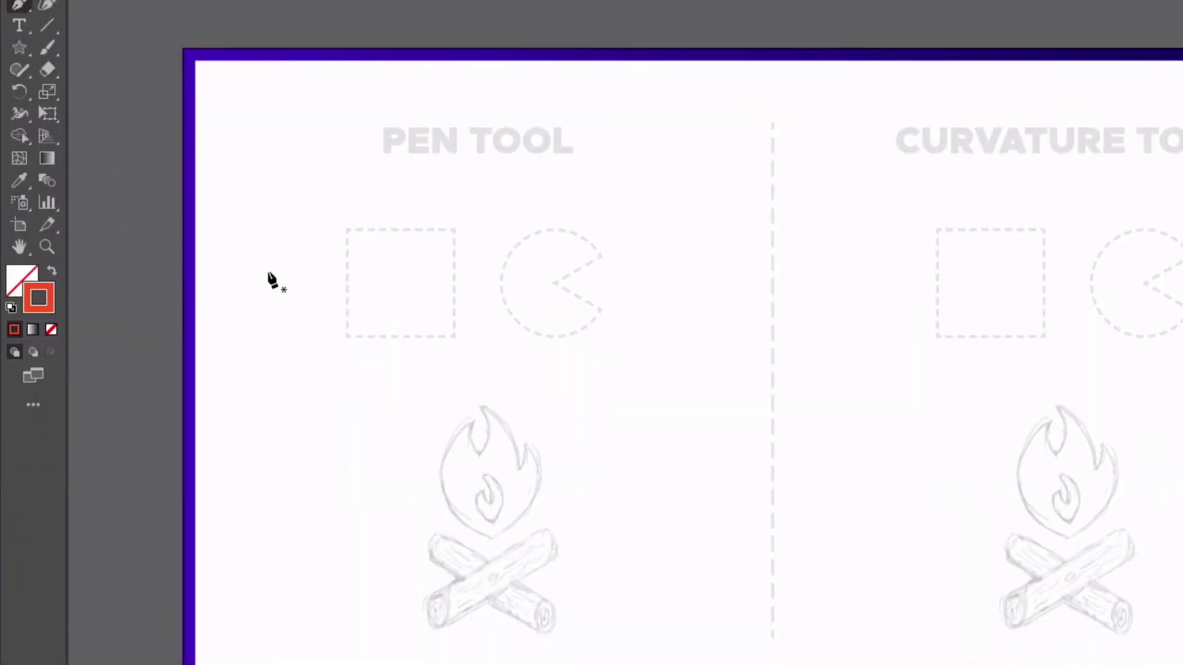
pyautogui.hotkey('ctrl', '+')
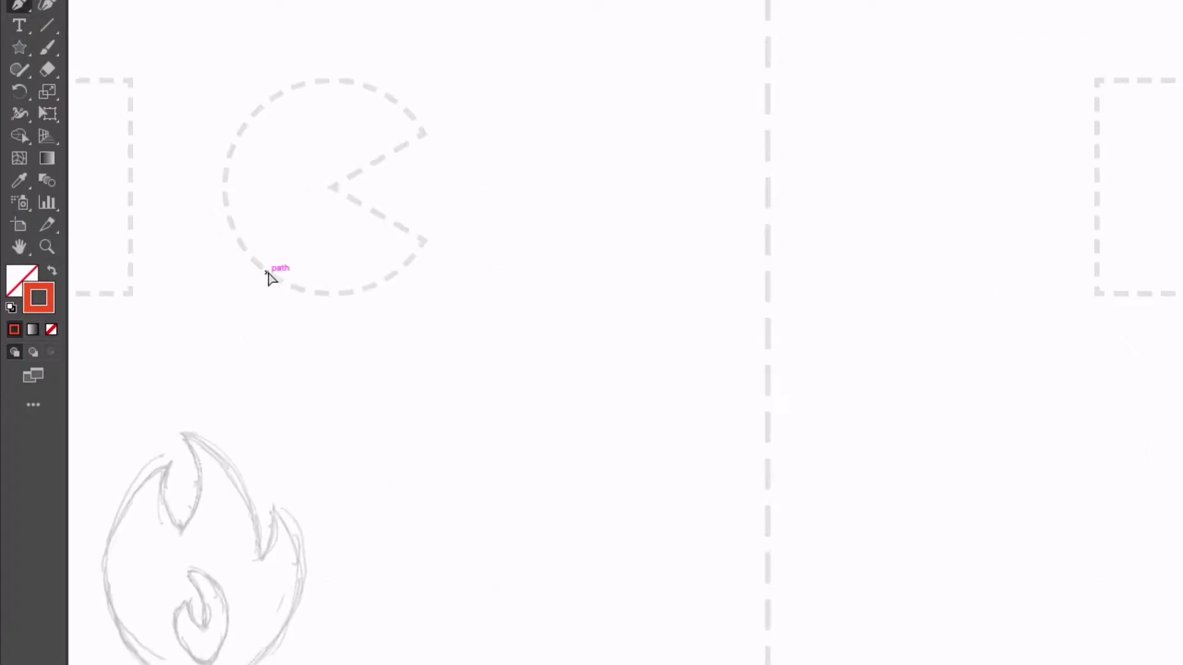
pyautogui.moveTo(262, 253); pyautogui.dragTo(515, 355)
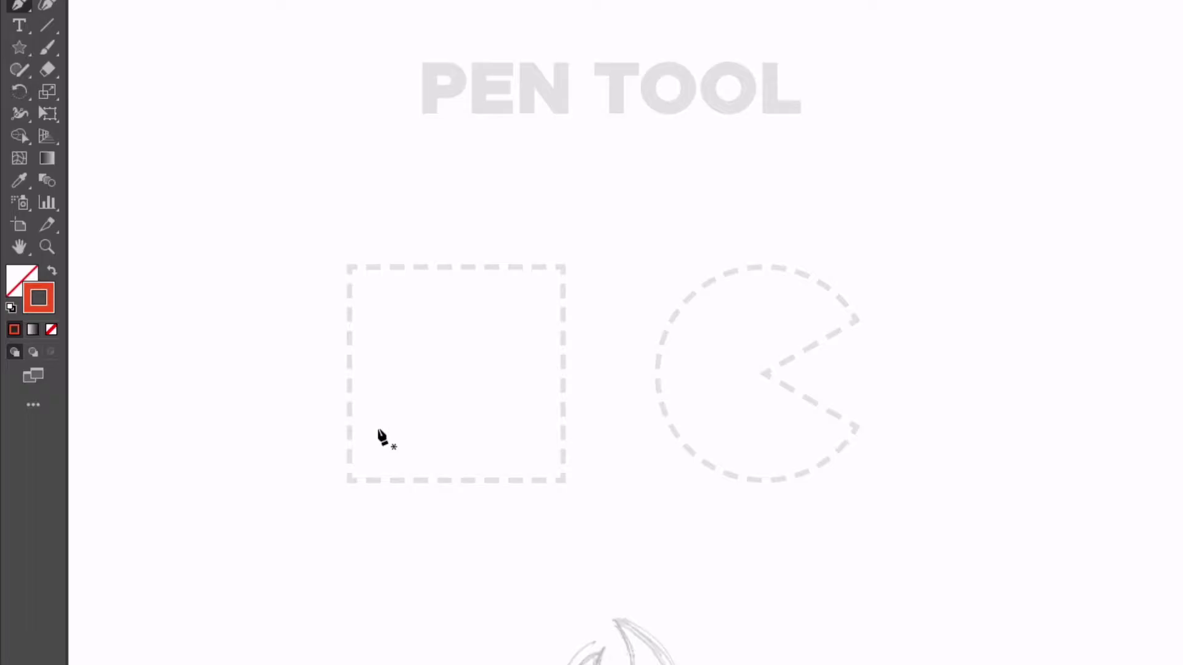
pyautogui.click(348, 479)
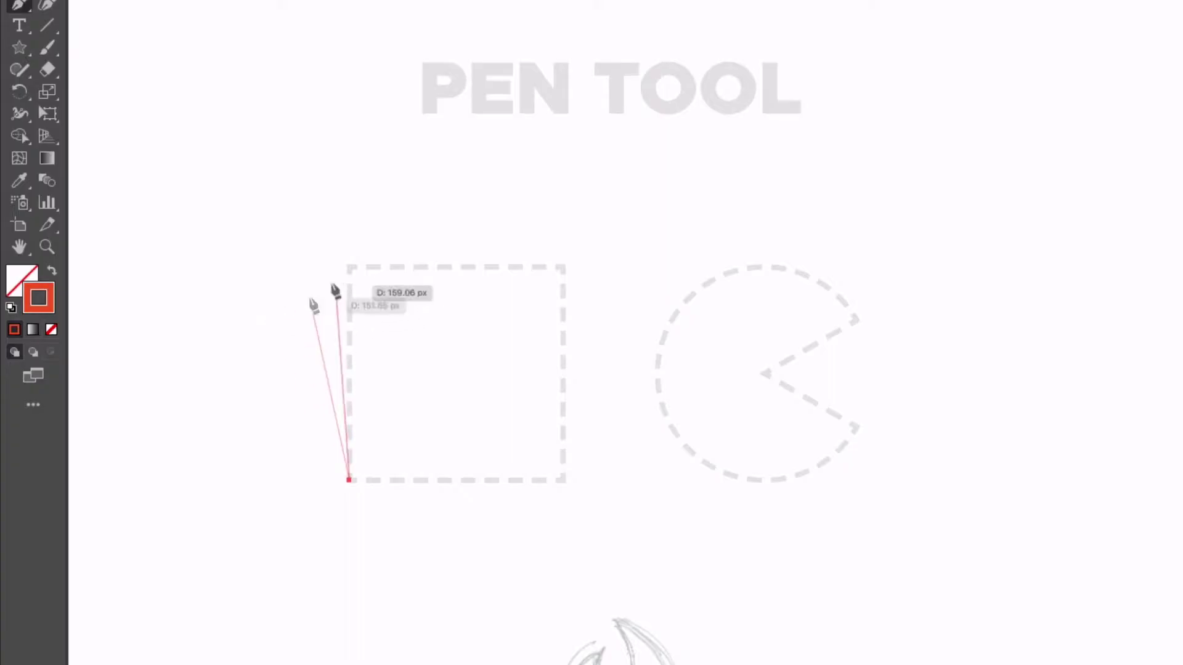
pyautogui.click(241, 321)
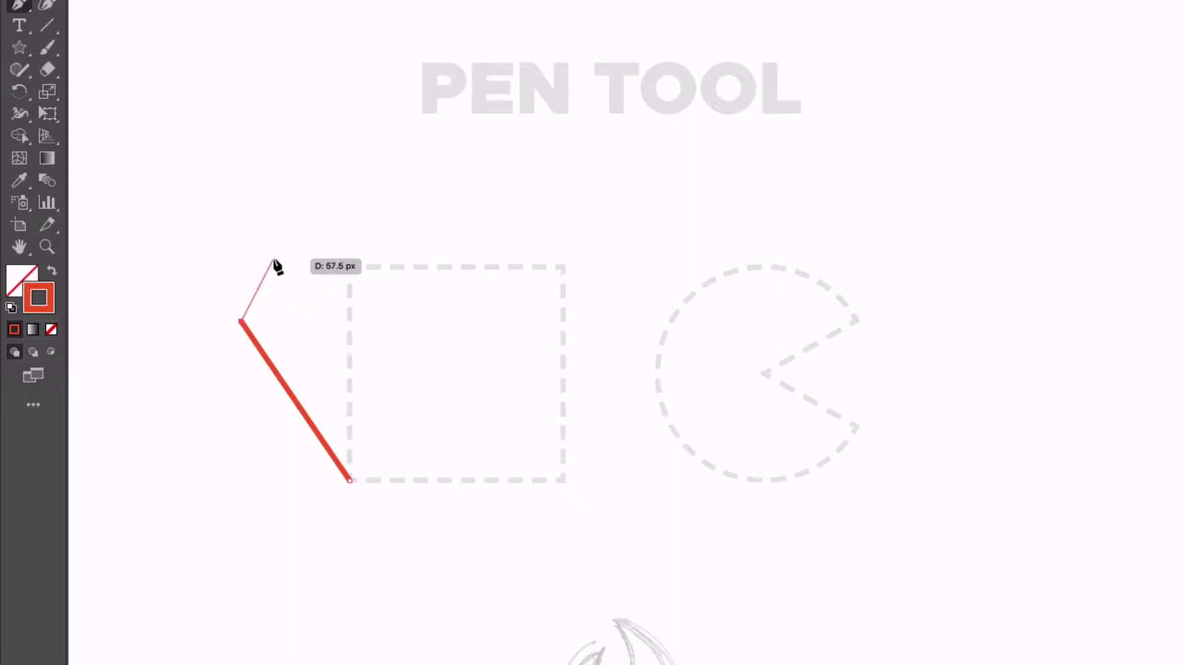
pyautogui.press('super')
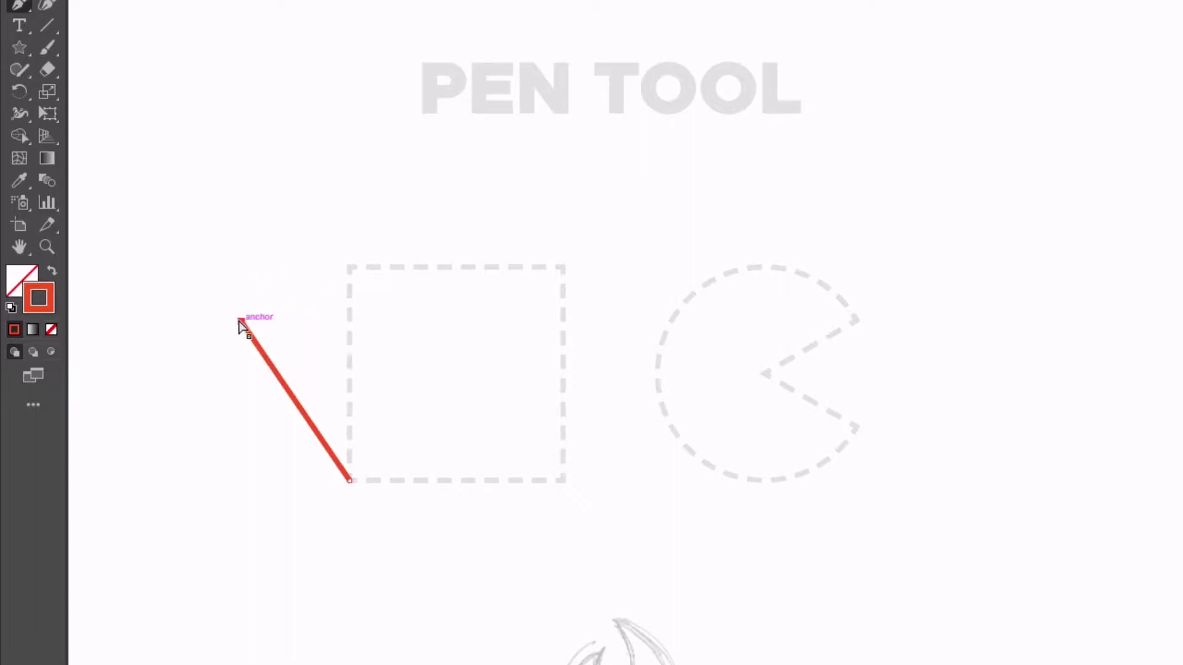
pyautogui.moveTo(240, 321); pyautogui.dragTo(350, 268)
pyautogui.press('p')
pyautogui.click(349, 267)
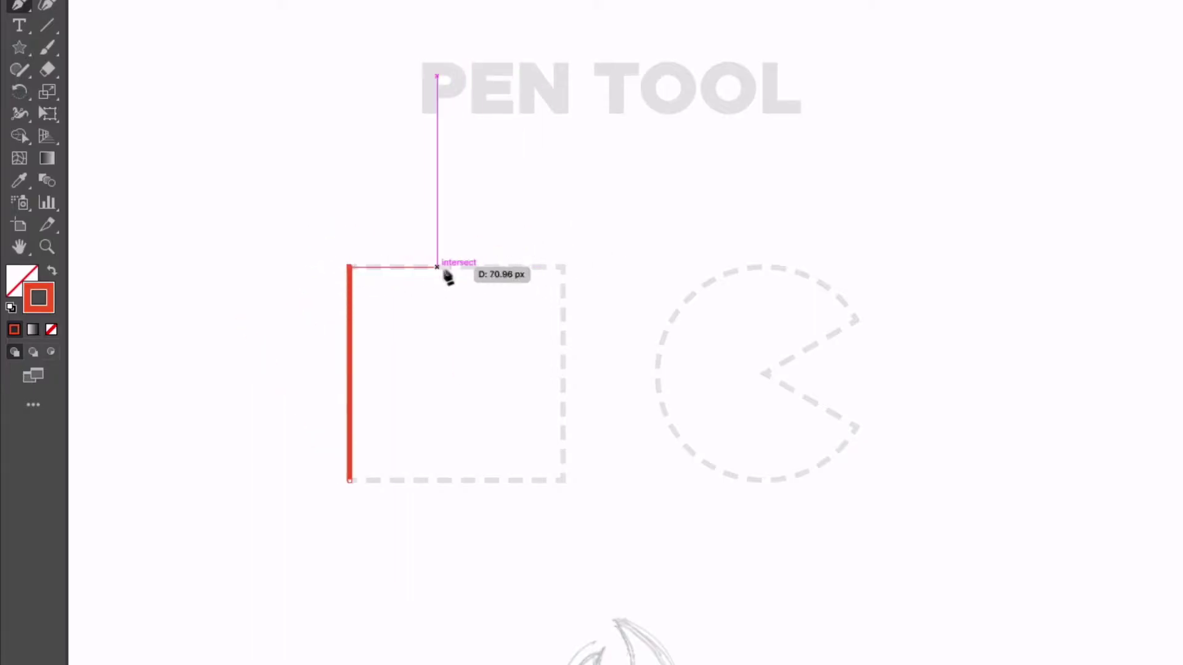
# Trace the square's remaining three sides with corner anchors, close the path at its starting point and deselect it
pyautogui.click(562, 268)
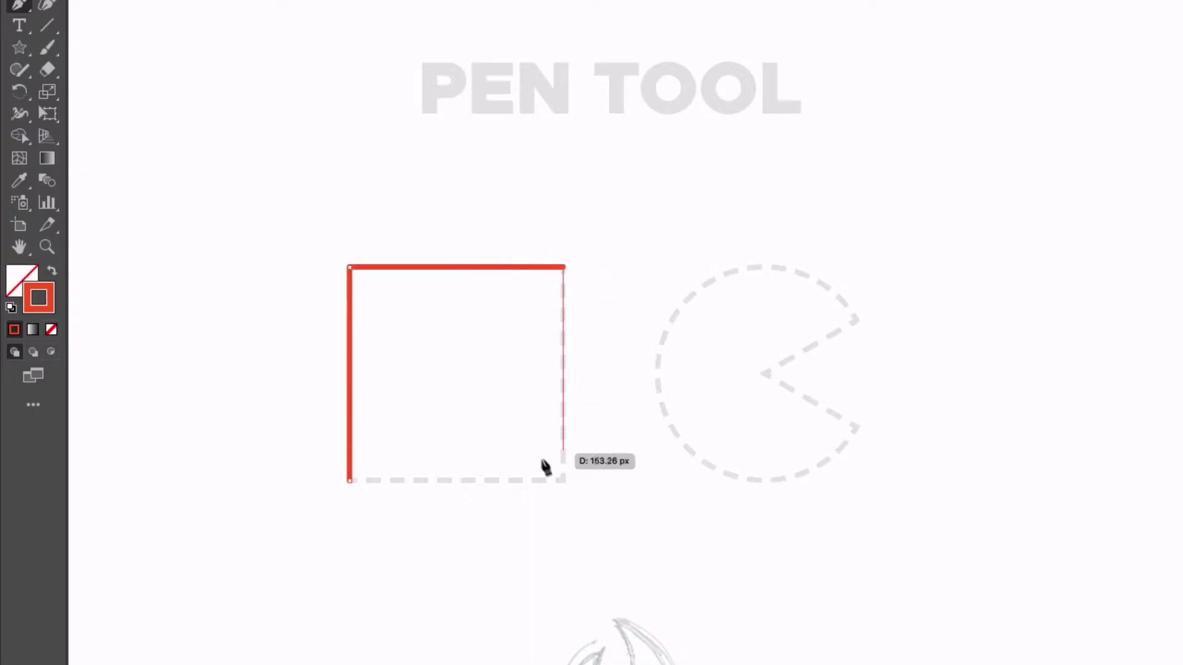
pyautogui.click(561, 481)
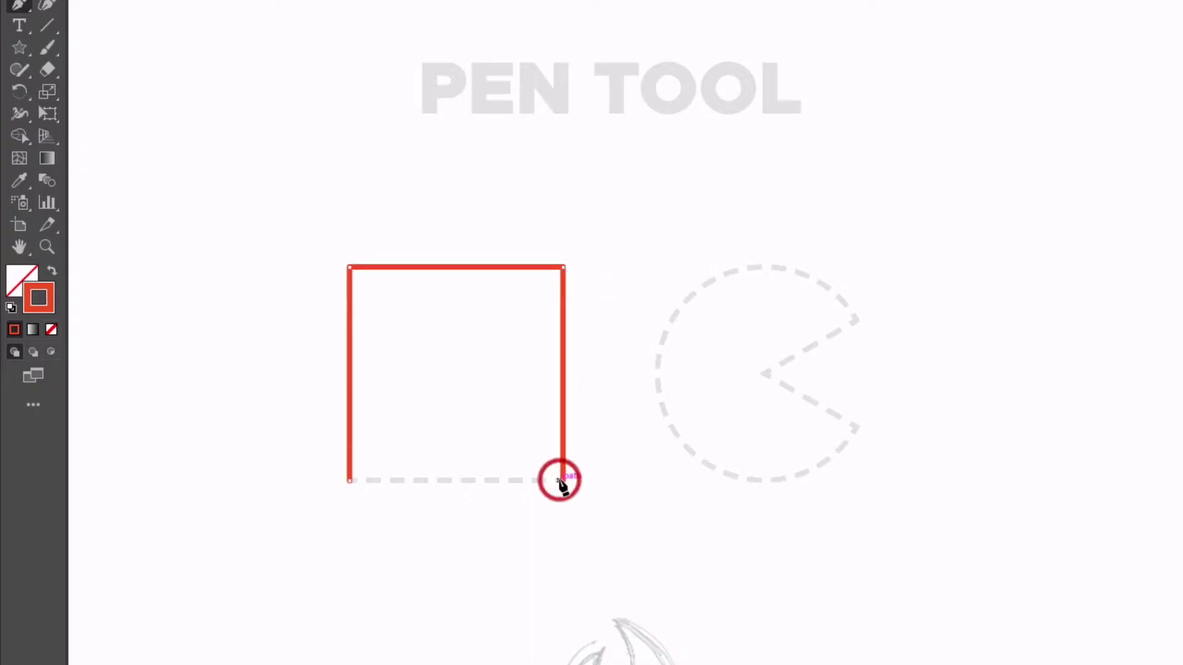
pyautogui.click(349, 481)
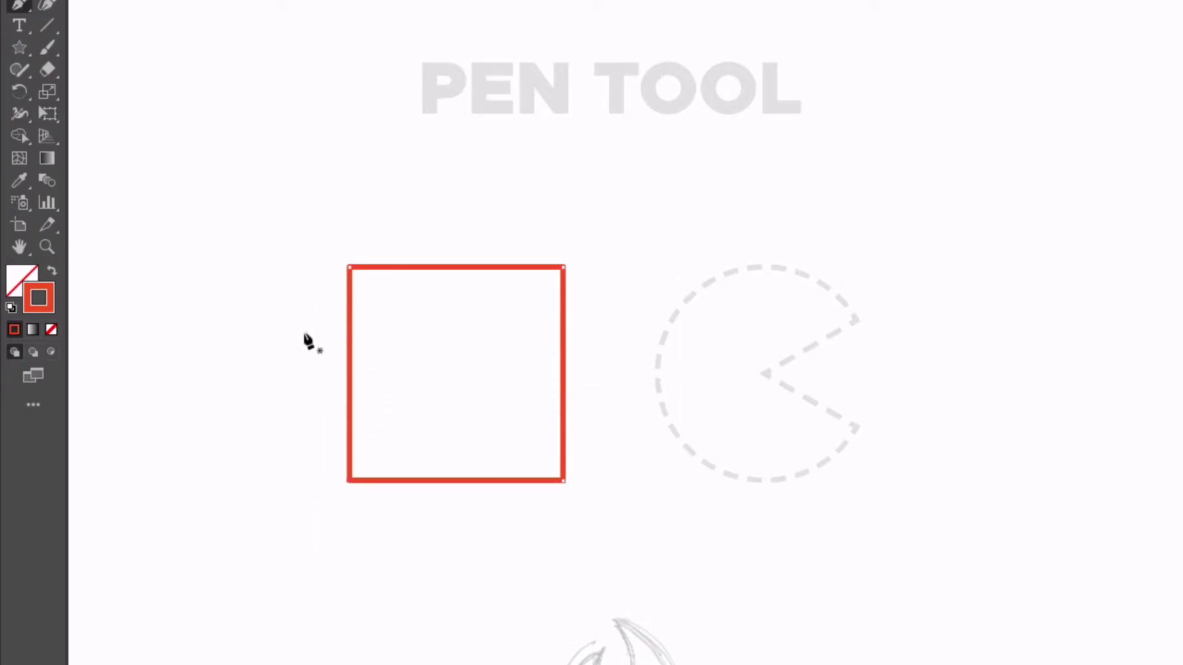
pyautogui.hscroll(5, 501, 272)
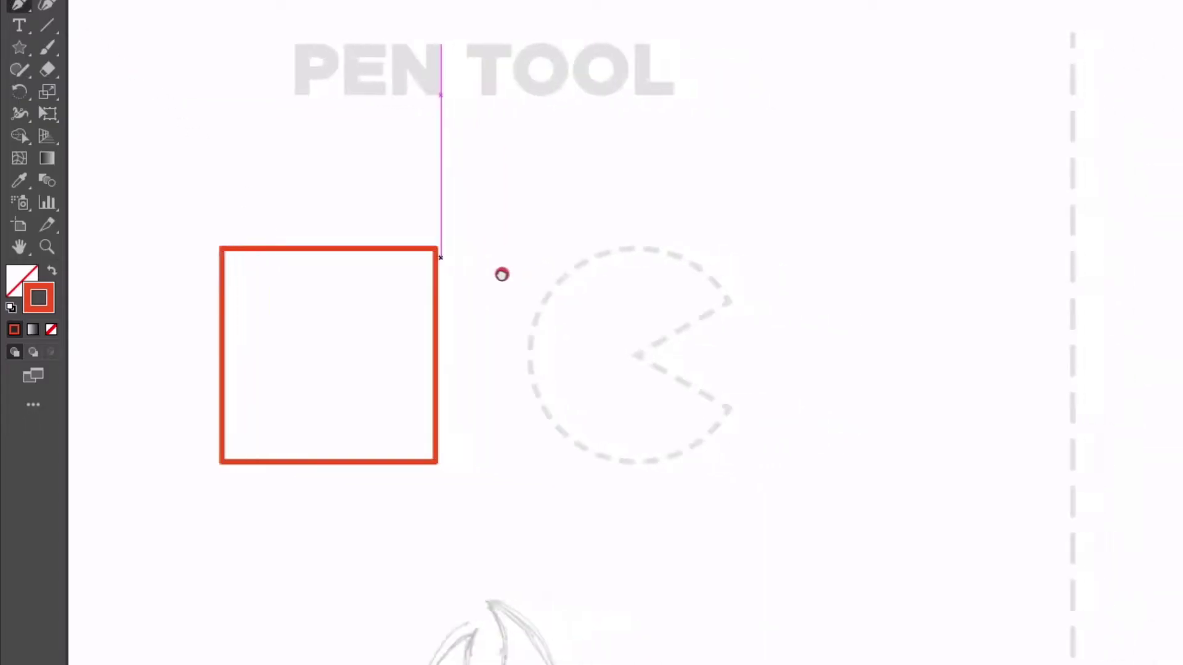
pyautogui.keyDown('ctrl'); pyautogui.click(502, 277); pyautogui.keyUp('ctrl')
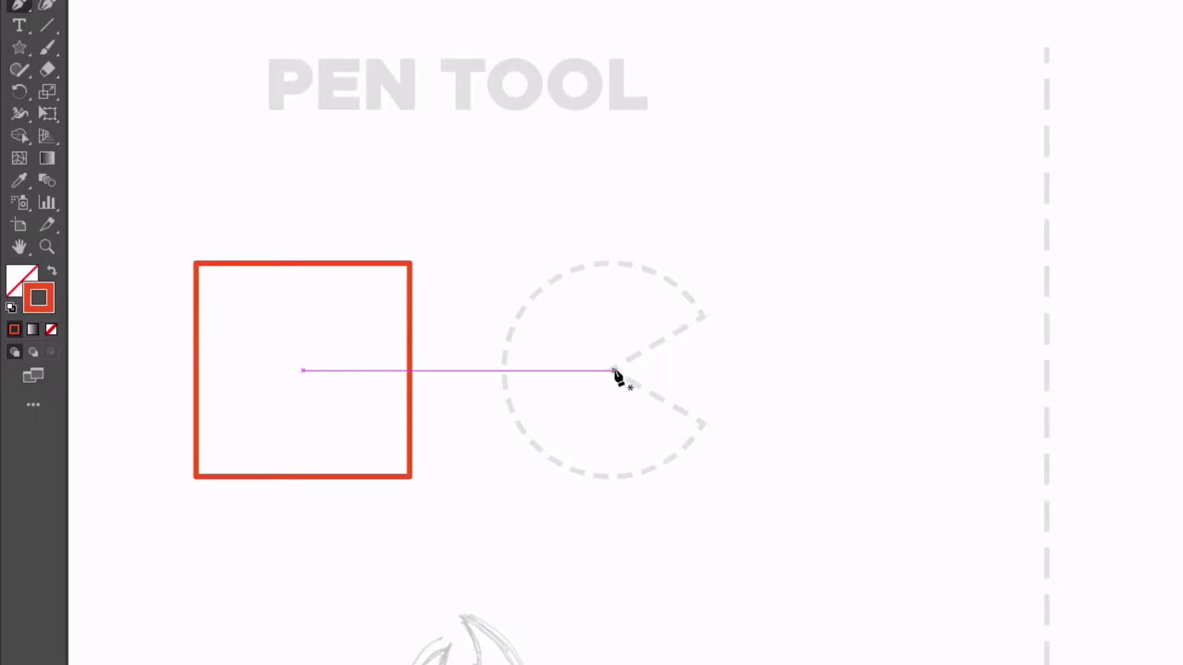
# Start the Pac-Man outline at the lower mouth corner, add a smooth anchor at the circle's bottom and lengthen its outgoing horizontal handle
pyautogui.click(703, 423)
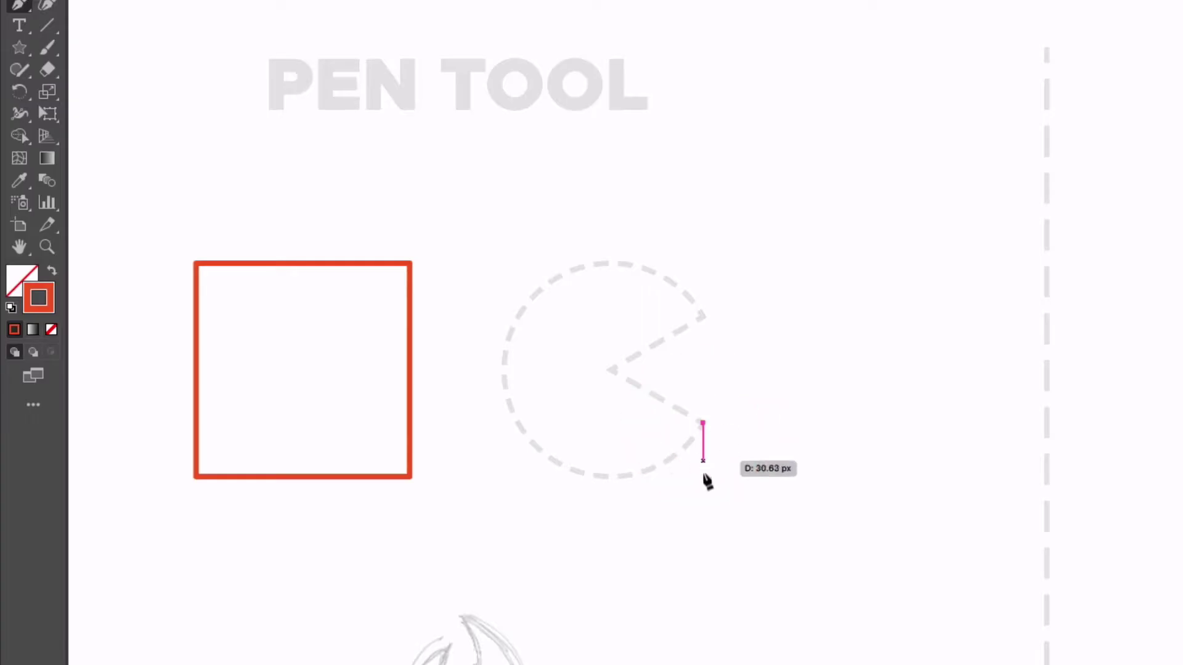
pyautogui.click(609, 478)
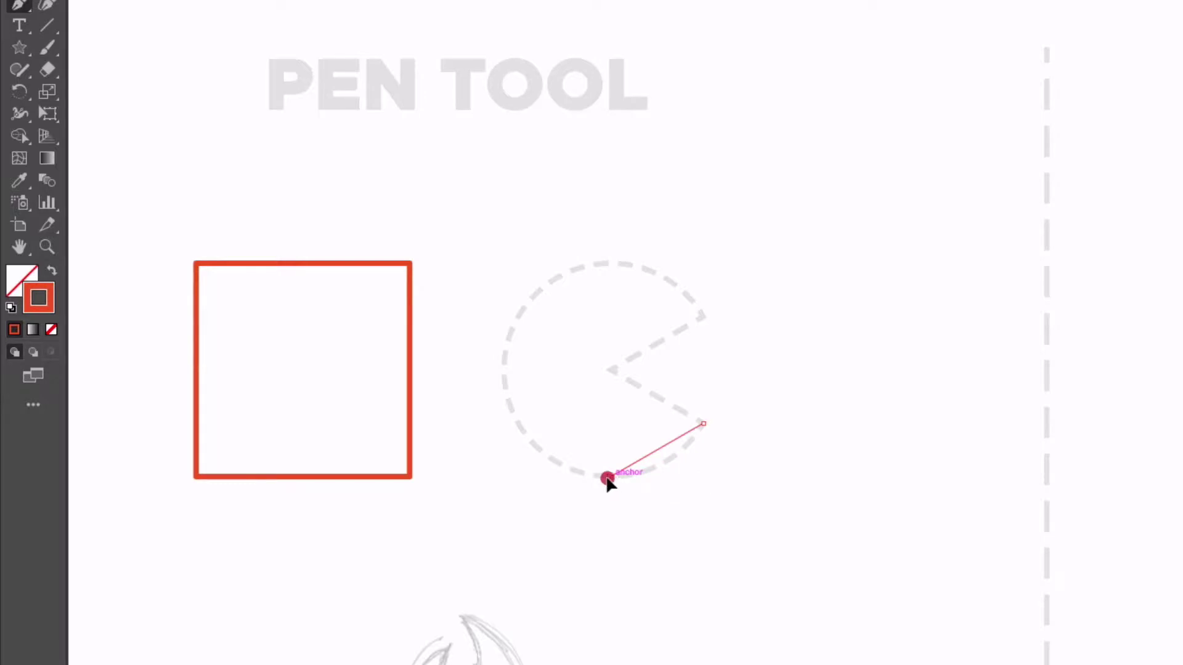
pyautogui.moveTo(607, 480); pyautogui.dragTo(540, 485)
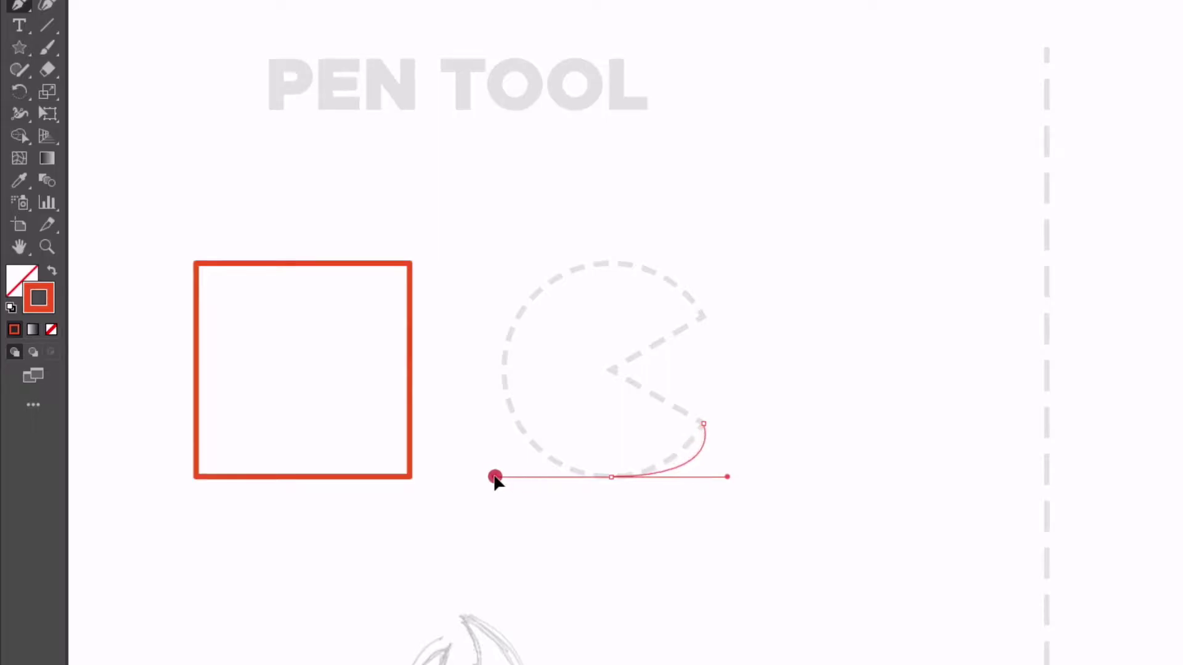
pyautogui.moveTo(556, 474)
pyautogui.mouseDown()
pyautogui.moveTo(586, 472)
pyautogui.moveTo(466, 484)
pyautogui.moveTo(558, 486)
pyautogui.moveTo(545, 477)
pyautogui.mouseUp()
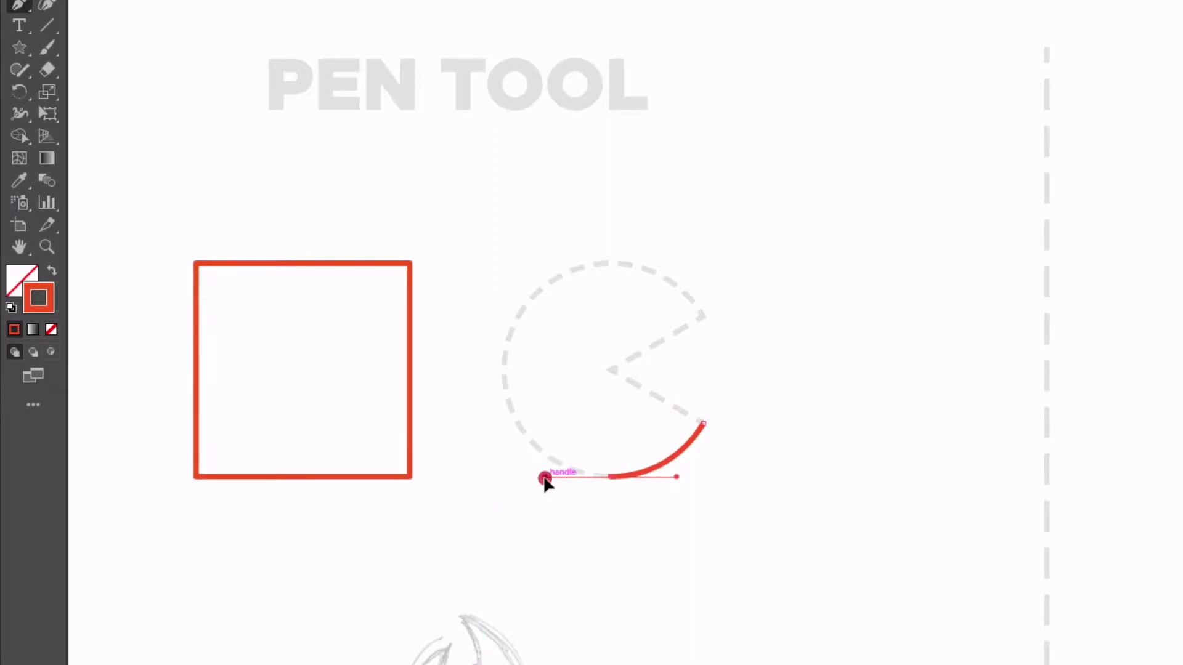
pyautogui.moveTo(546, 483)
pyautogui.mouseDown()
pyautogui.moveTo(544, 504)
pyautogui.moveTo(548, 439)
pyautogui.moveTo(539, 477)
pyautogui.mouseUp()
pyautogui.moveTo(615, 482); pyautogui.dragTo(538, 479)
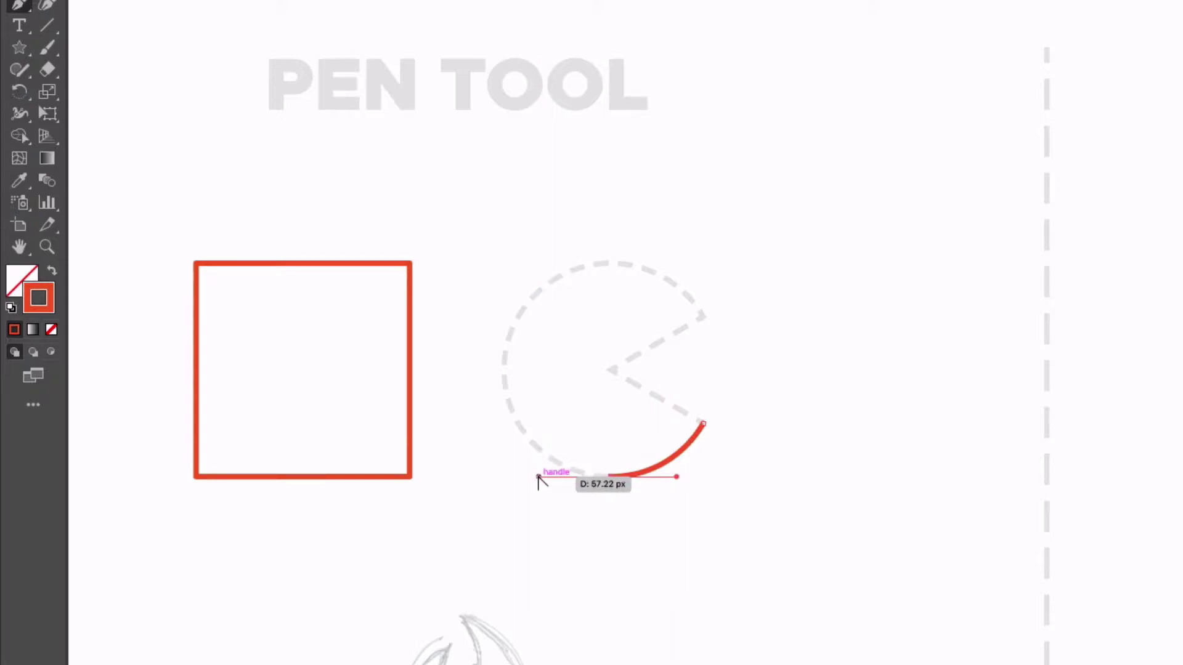
pyautogui.moveTo(539, 481); pyautogui.dragTo(540, 478)
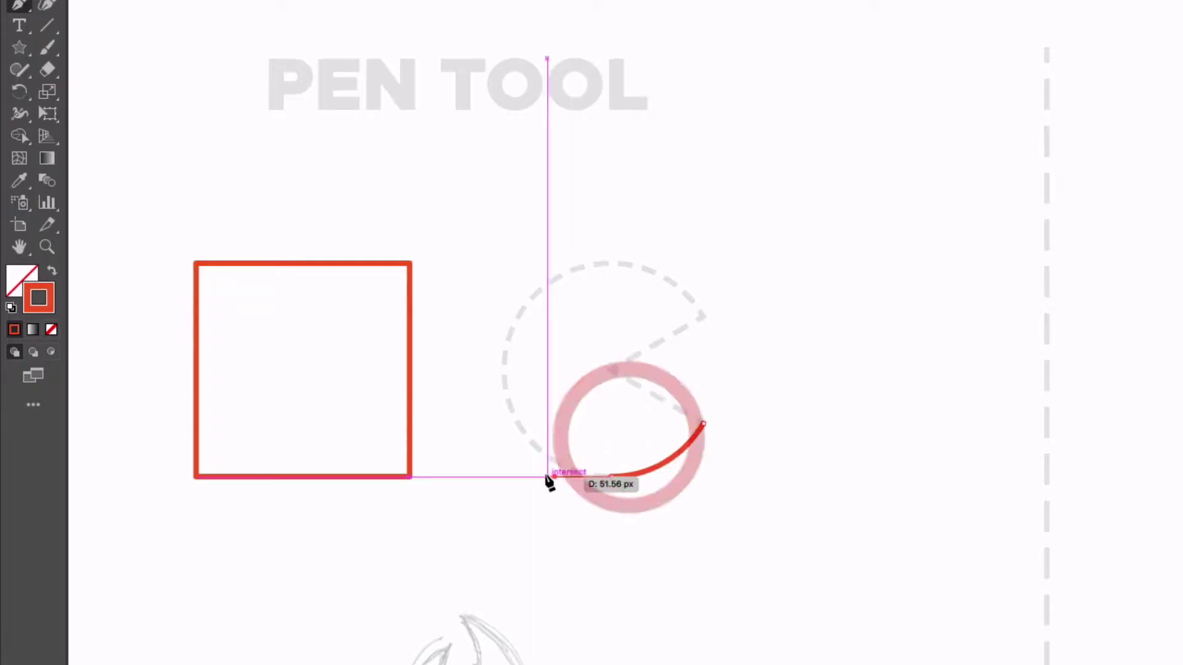
pyautogui.moveTo(542, 477); pyautogui.dragTo(539, 477)
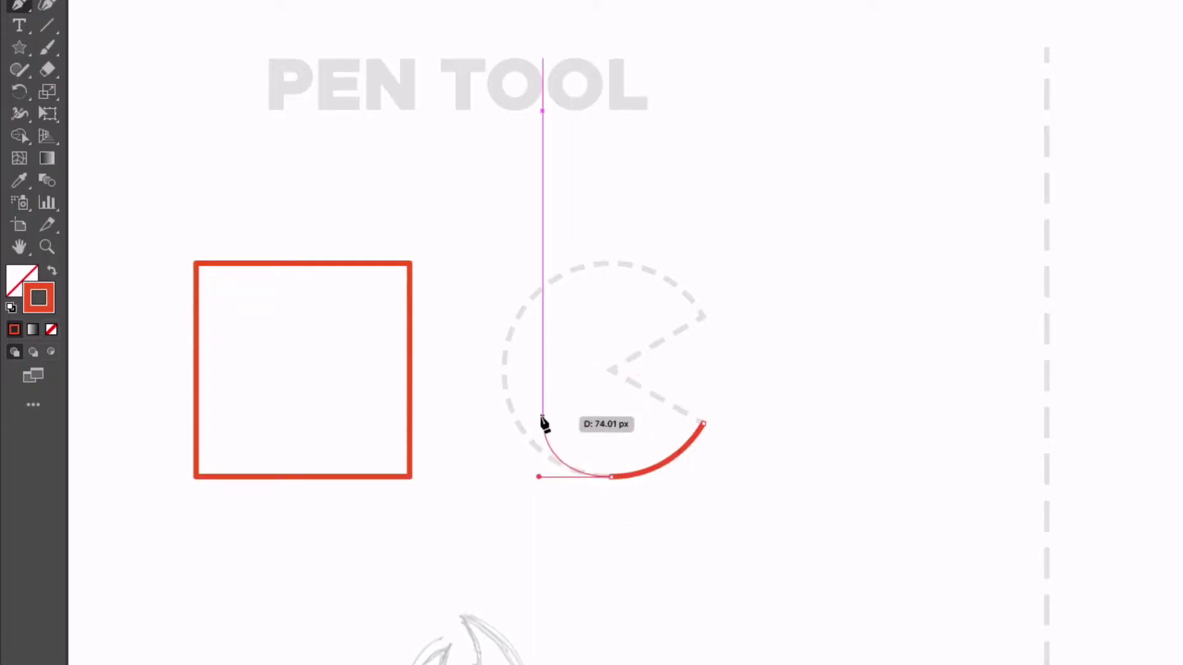
# Continue the curve with smooth anchors at the circle's leftmost and topmost points, using vertical and horizontal handles respectively to follow the guide
pyautogui.click(502, 372)
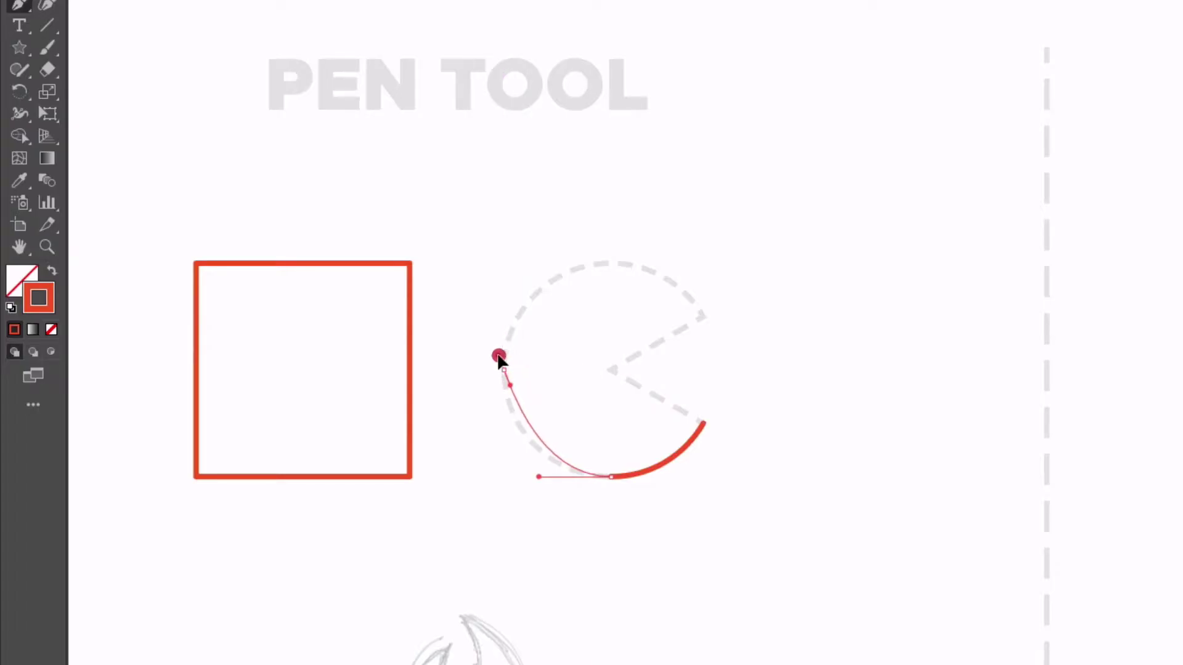
pyautogui.moveTo(499, 355); pyautogui.dragTo(498, 328)
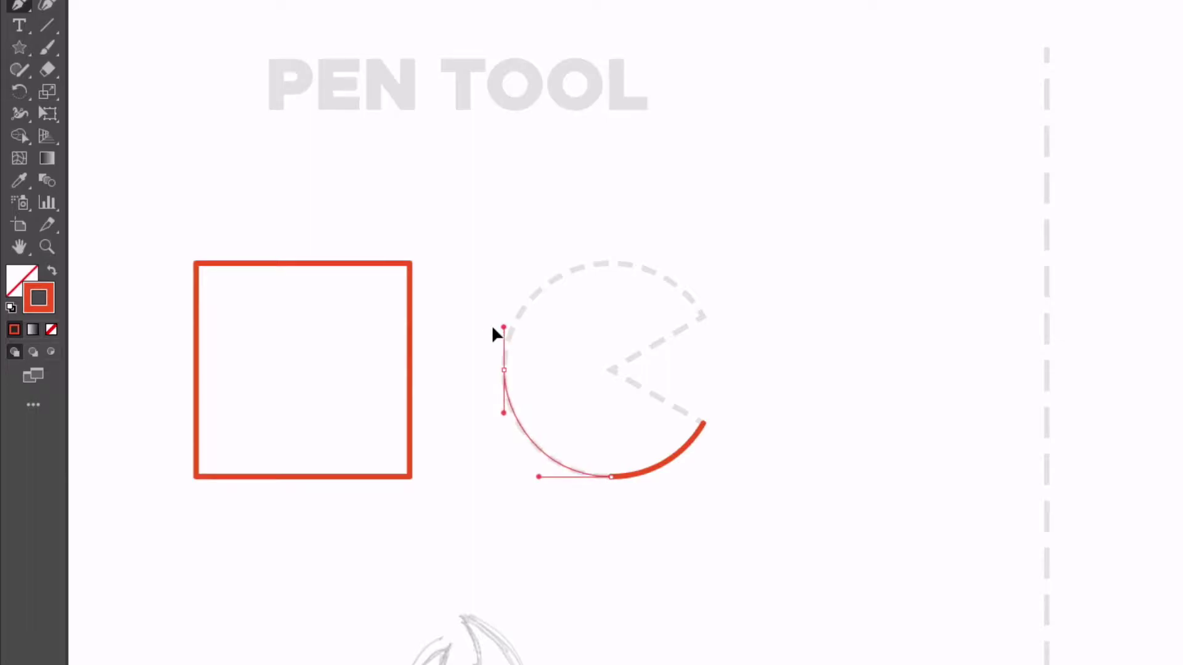
pyautogui.moveTo(493, 329); pyautogui.dragTo(493, 329)
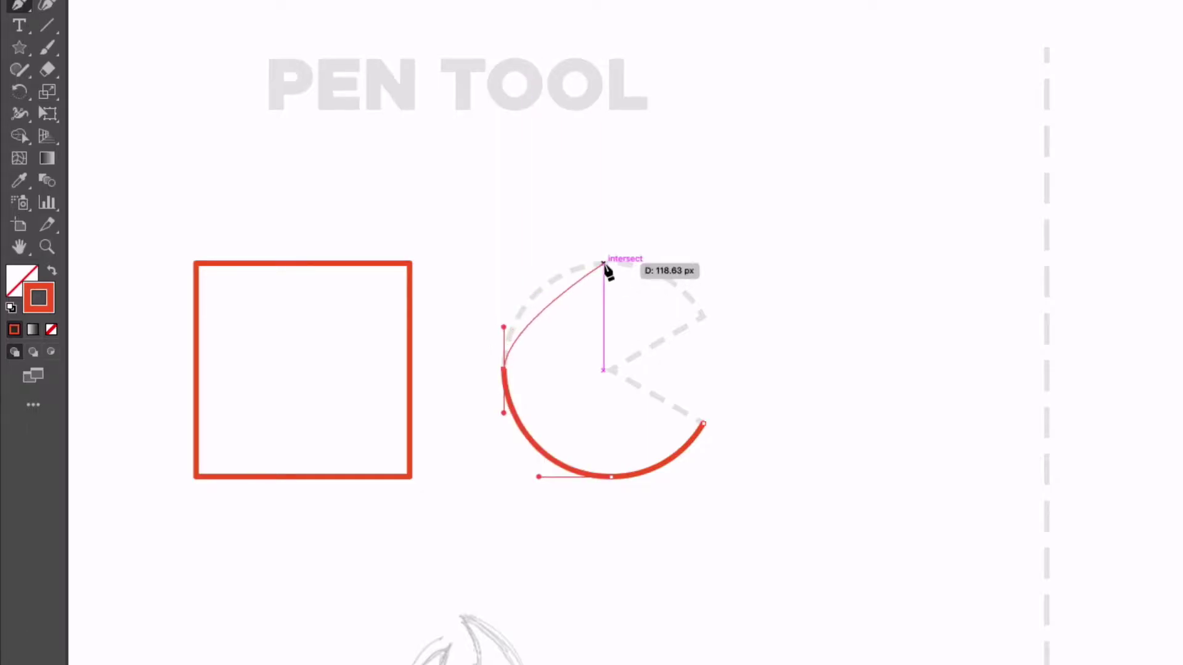
pyautogui.moveTo(603, 264); pyautogui.dragTo(672, 269)
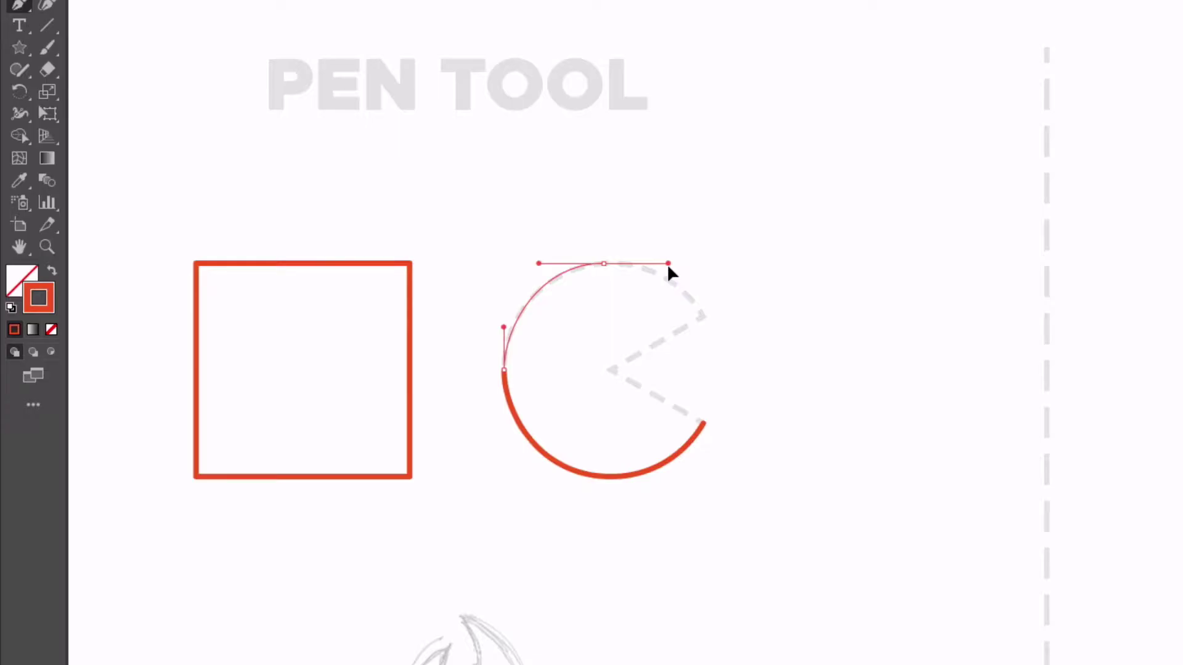
pyautogui.moveTo(669, 265); pyautogui.dragTo(669, 265)
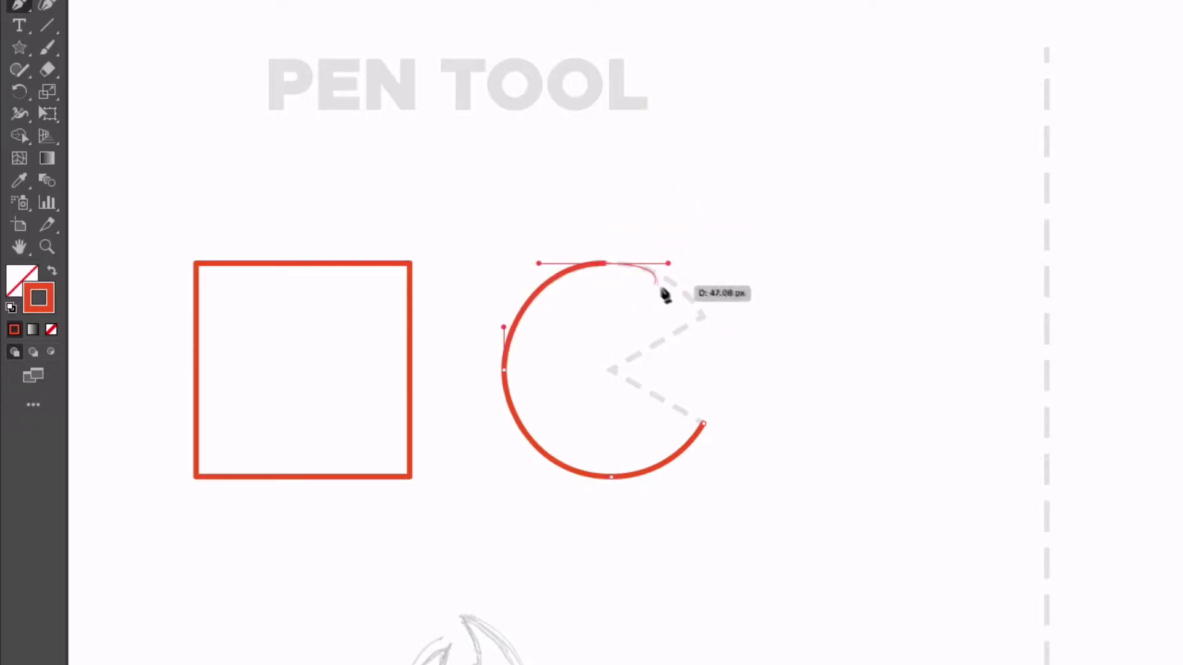
# Add a curved anchor at the upper mouth corner and remove its outgoing handle so a straight segment can follow
pyautogui.click(703, 318)
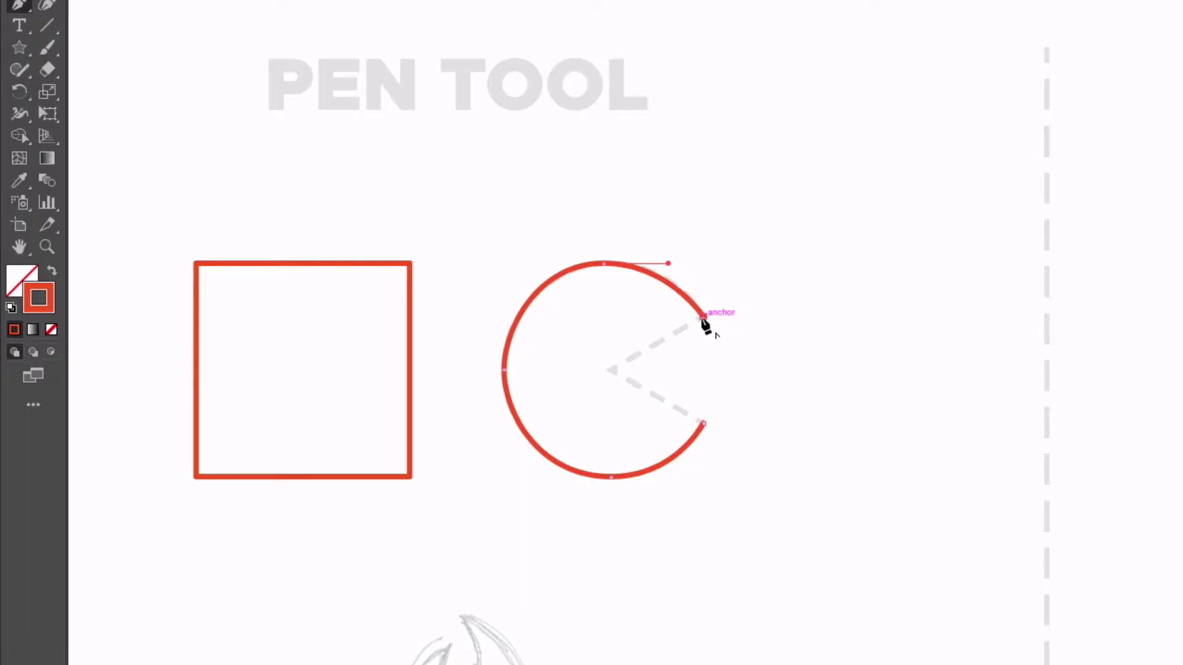
pyautogui.moveTo(703, 320); pyautogui.dragTo(706, 325)
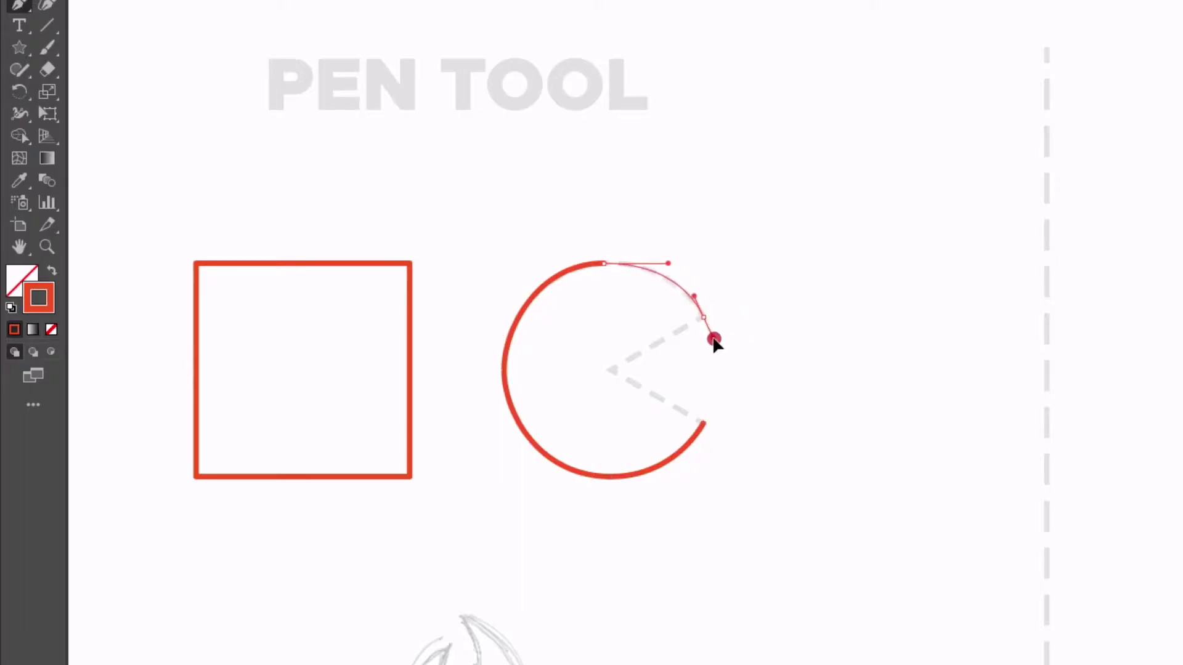
pyautogui.moveTo(716, 339); pyautogui.dragTo(713, 339)
pyautogui.moveTo(714, 343)
pyautogui.mouseDown()
pyautogui.moveTo(724, 359)
pyautogui.moveTo(704, 318)
pyautogui.mouseUp()
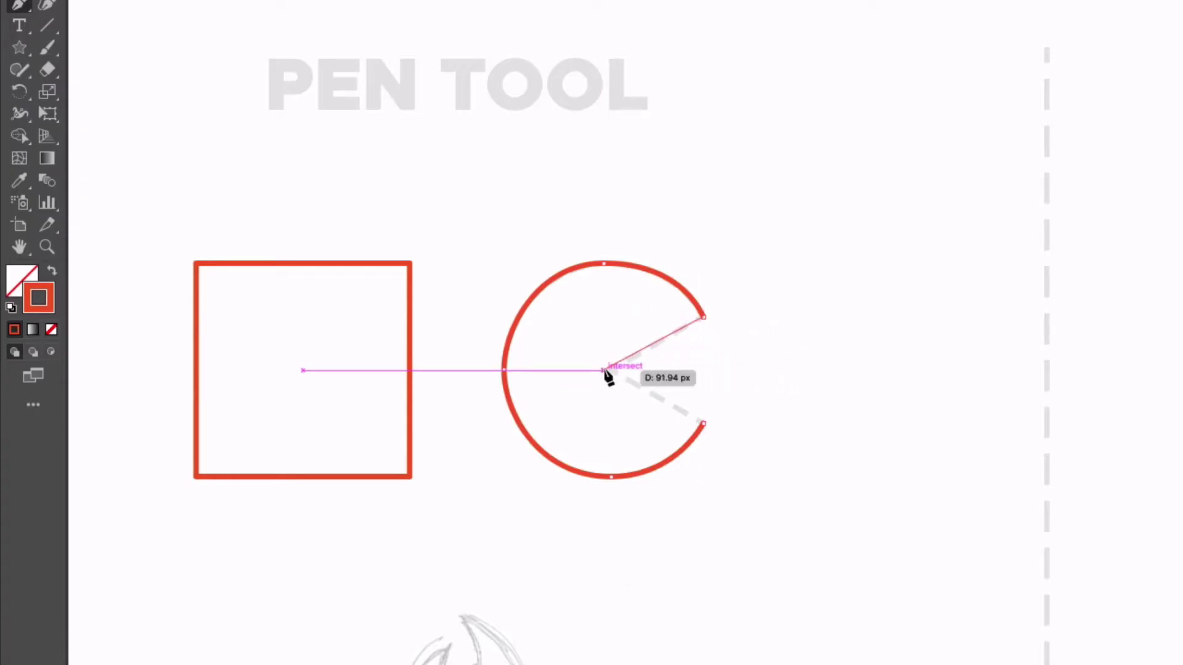
# Draw the two straight mouth edges through the circle's center, close the path at the lower mouth corner and deselect it
pyautogui.click(611, 371)
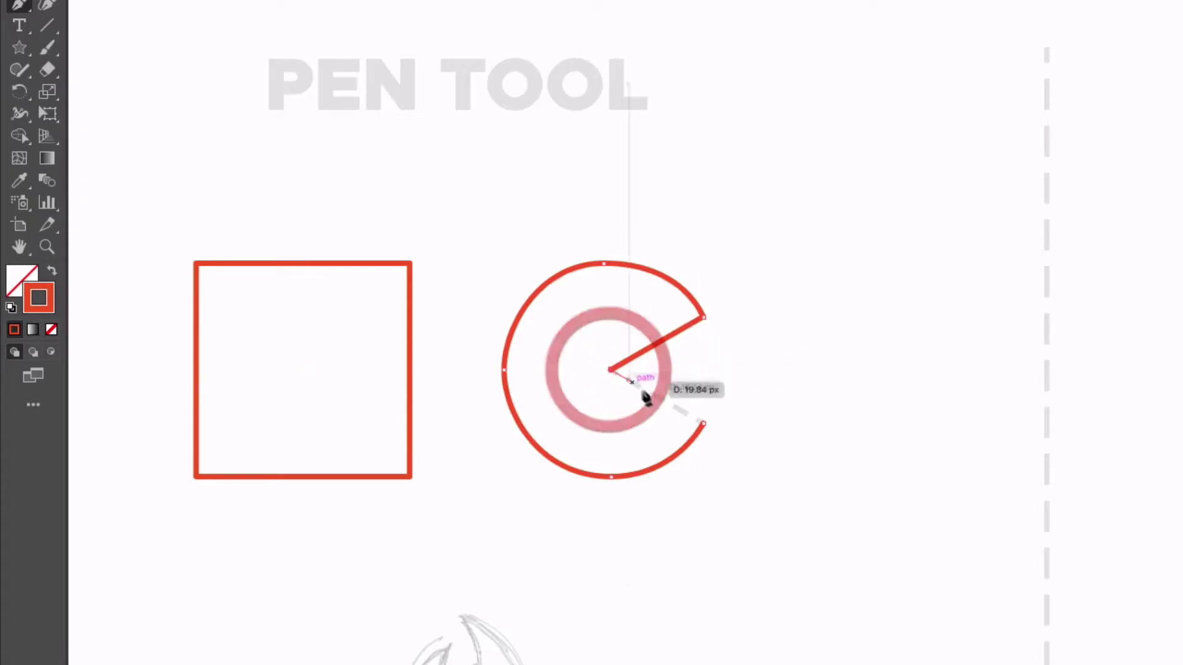
pyautogui.click(704, 424)
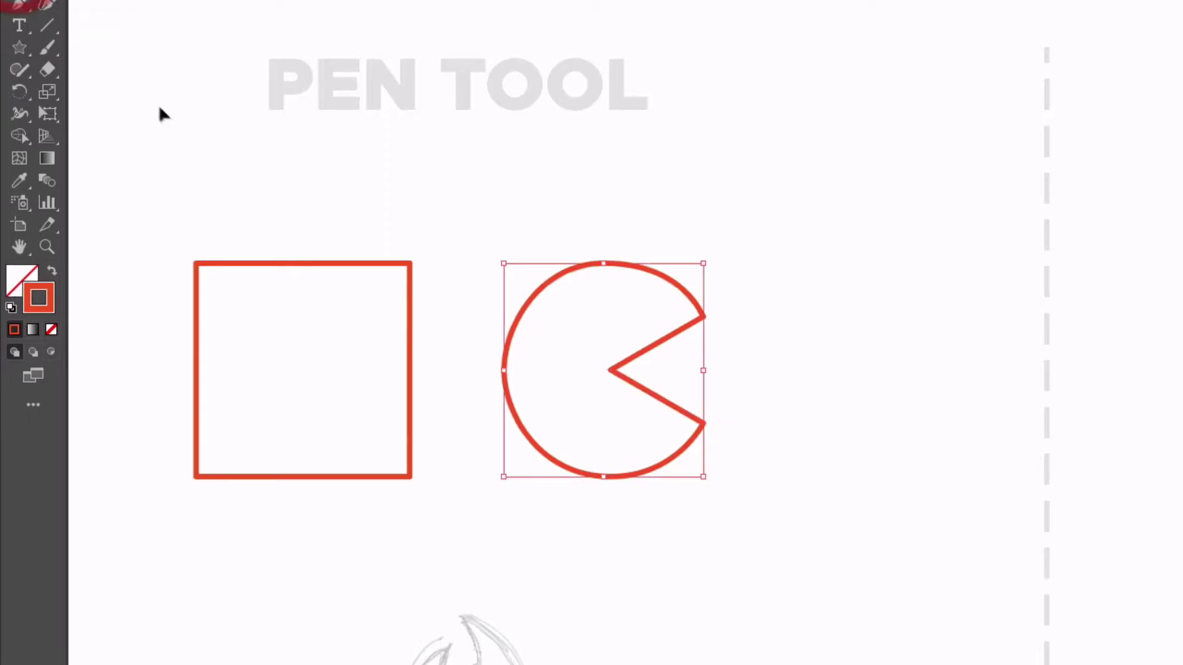
pyautogui.keyDown('ctrl'); pyautogui.click(185, 130); pyautogui.keyUp('ctrl')
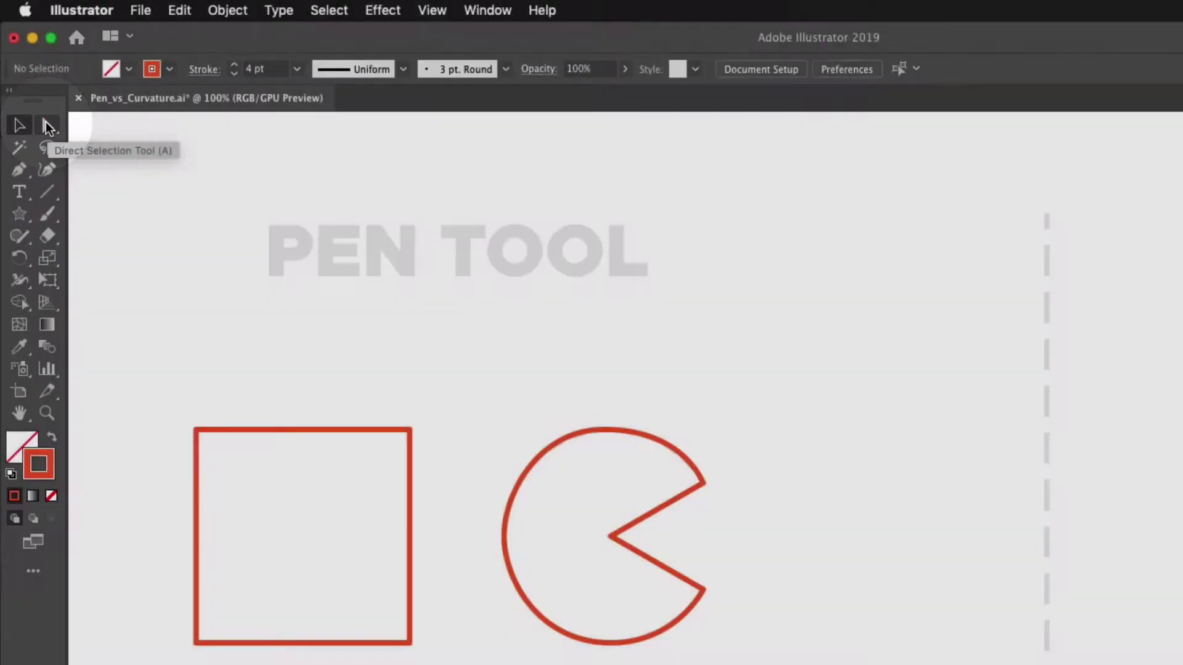
# Refine the Pac-Man curve with the Direct Selection tool by shortening the top anchor's left handle and lengthening the left anchor's vertical handles
pyautogui.click(47, 125)
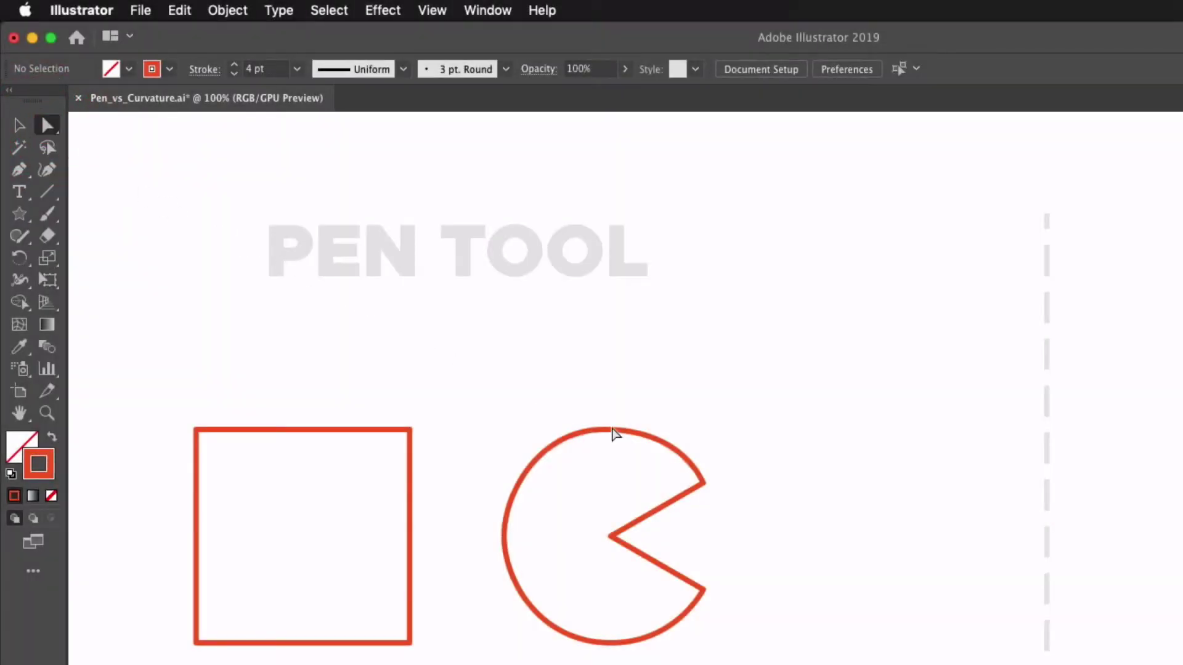
pyautogui.click(610, 434)
pyautogui.click(605, 431)
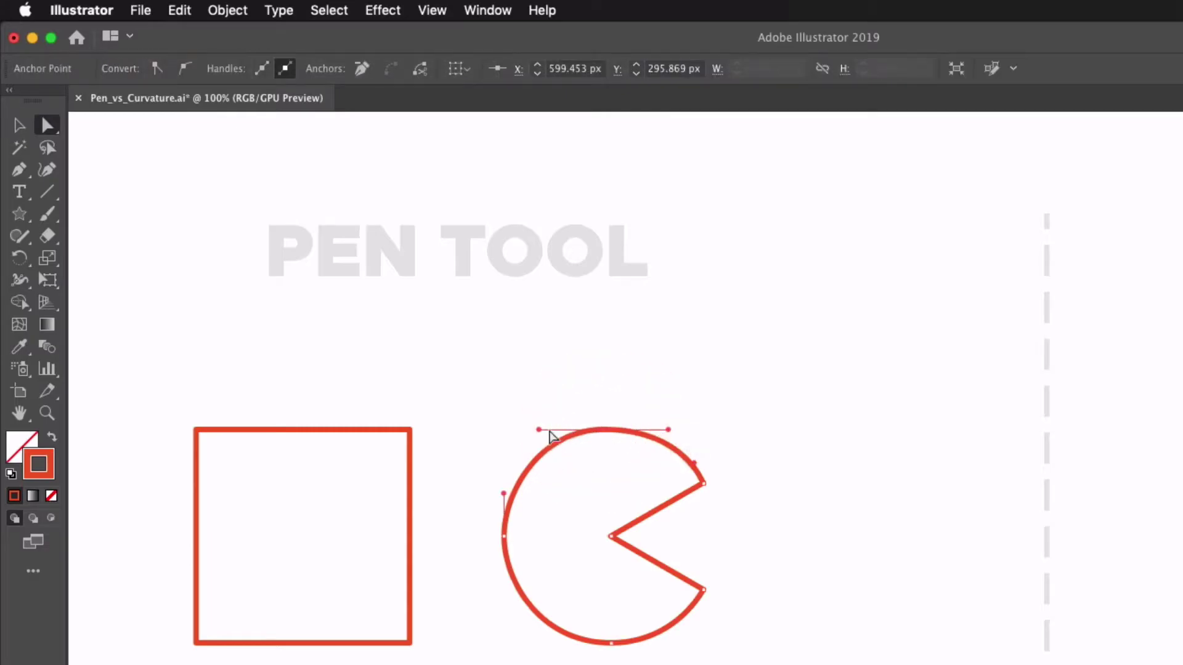
pyautogui.moveTo(540, 433); pyautogui.dragTo(546, 430)
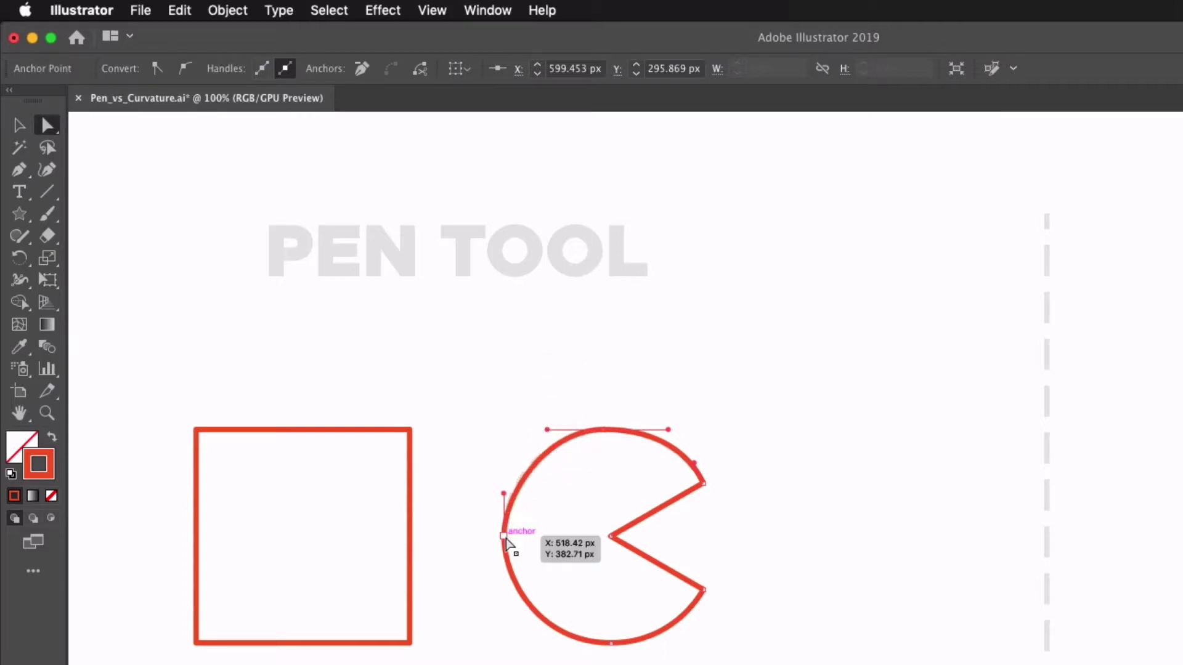
pyautogui.moveTo(504, 495); pyautogui.dragTo(504, 485)
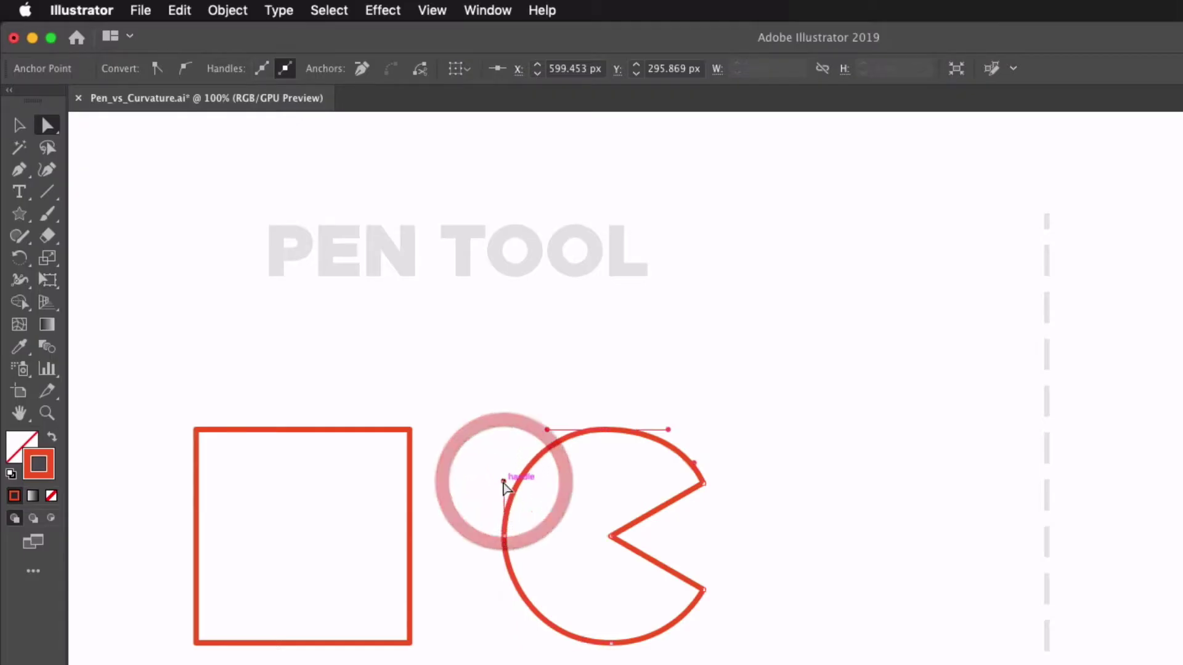
pyautogui.moveTo(504, 580); pyautogui.dragTo(505, 588)
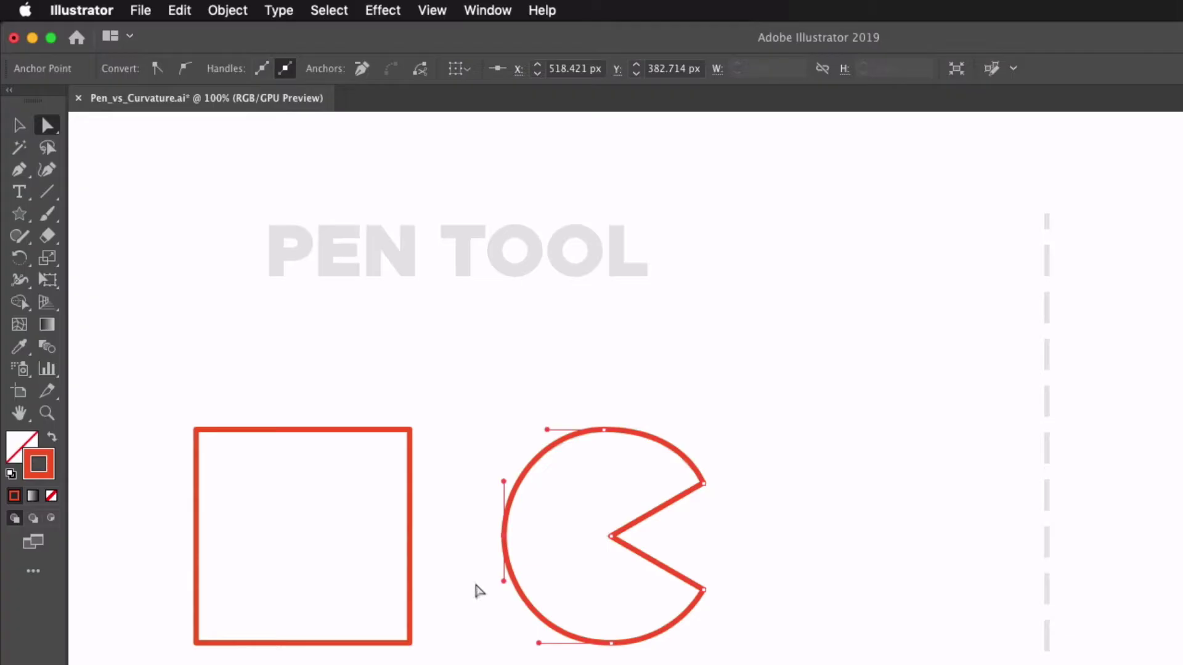
# Deselect the Pac-Man shape and add an anchor point to the square's top edge with the Add Anchor Point tool
pyautogui.click(478, 589)
pyautogui.moveTo(654, 635); pyautogui.dragTo(739, 639)
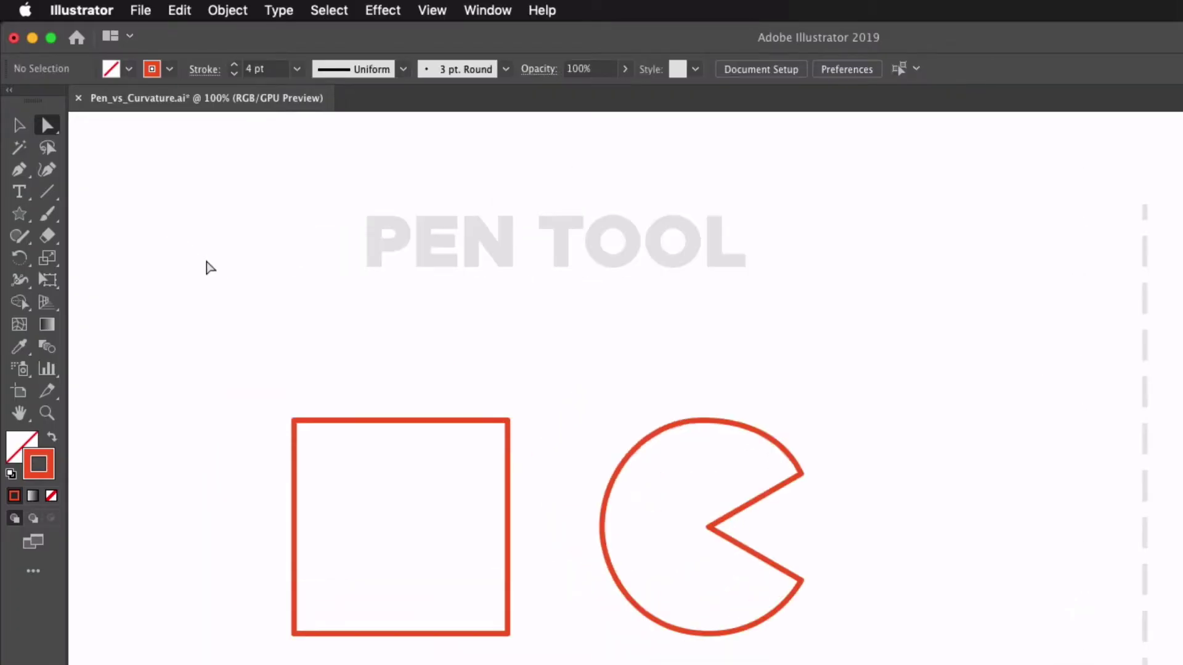
pyautogui.click(21, 171)
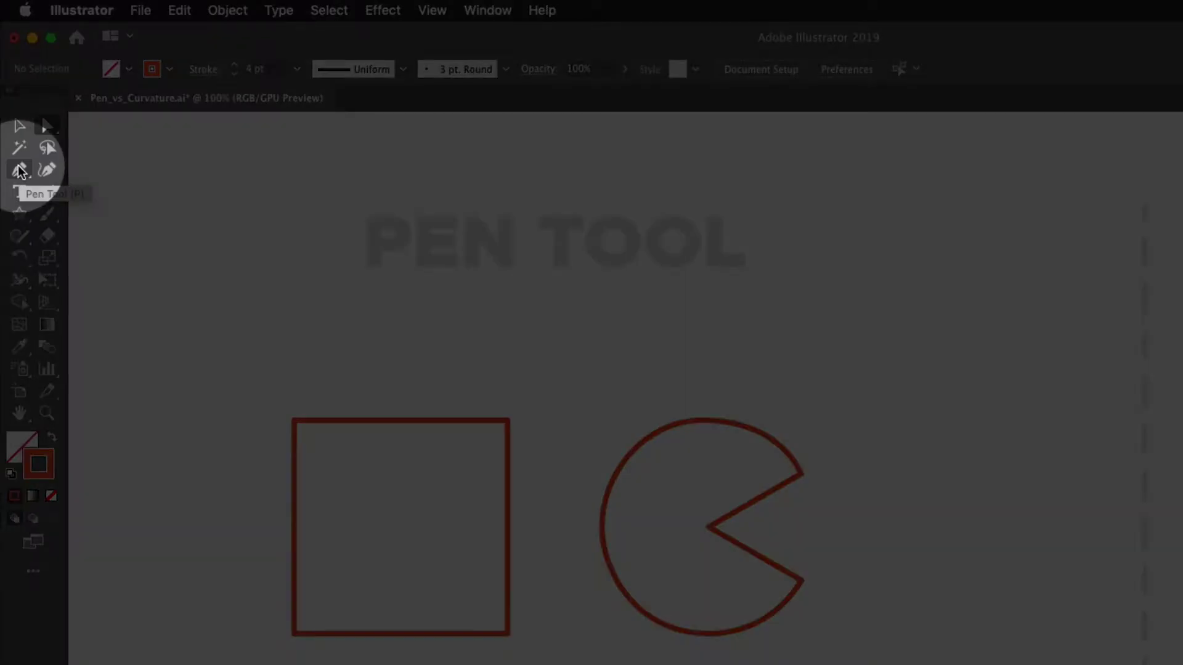
pyautogui.click(21, 171)
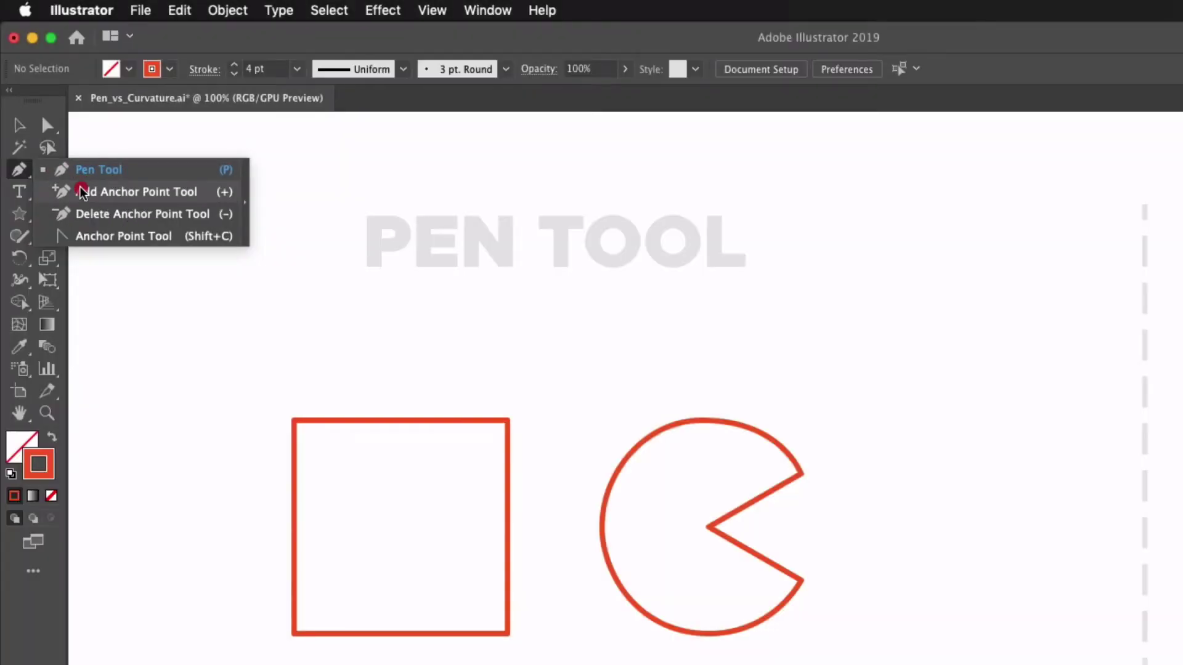
pyautogui.moveTo(82, 193)
pyautogui.mouseDown()
pyautogui.moveTo(96, 231)
pyautogui.moveTo(90, 196)
pyautogui.mouseUp()
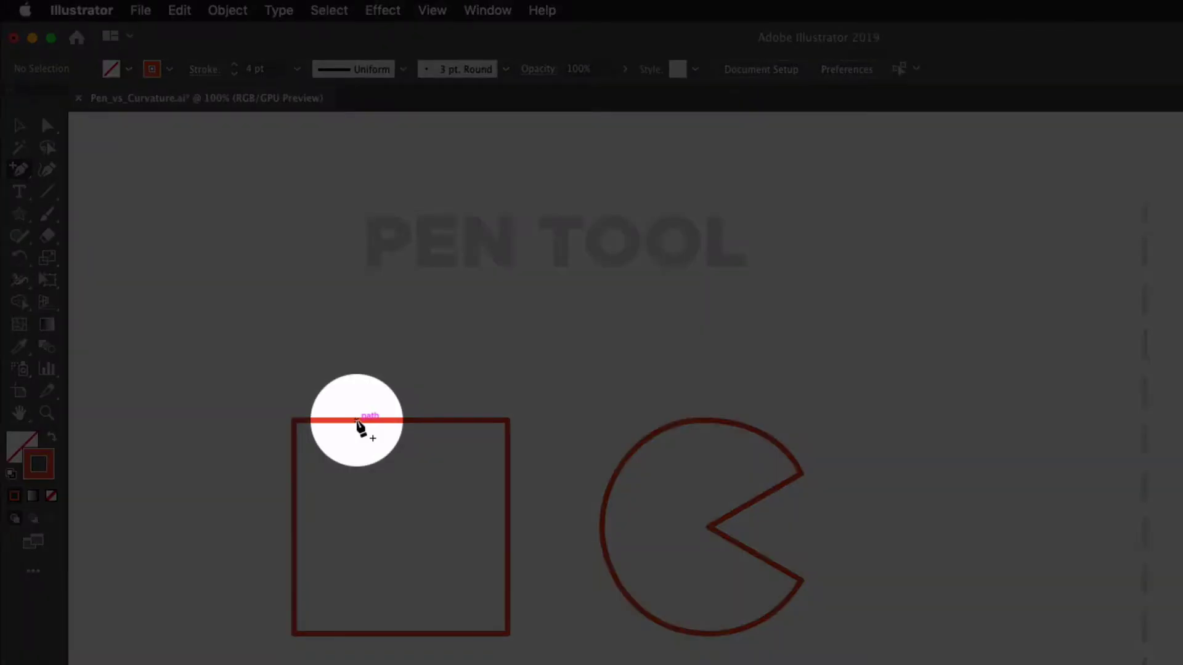
pyautogui.click(358, 421)
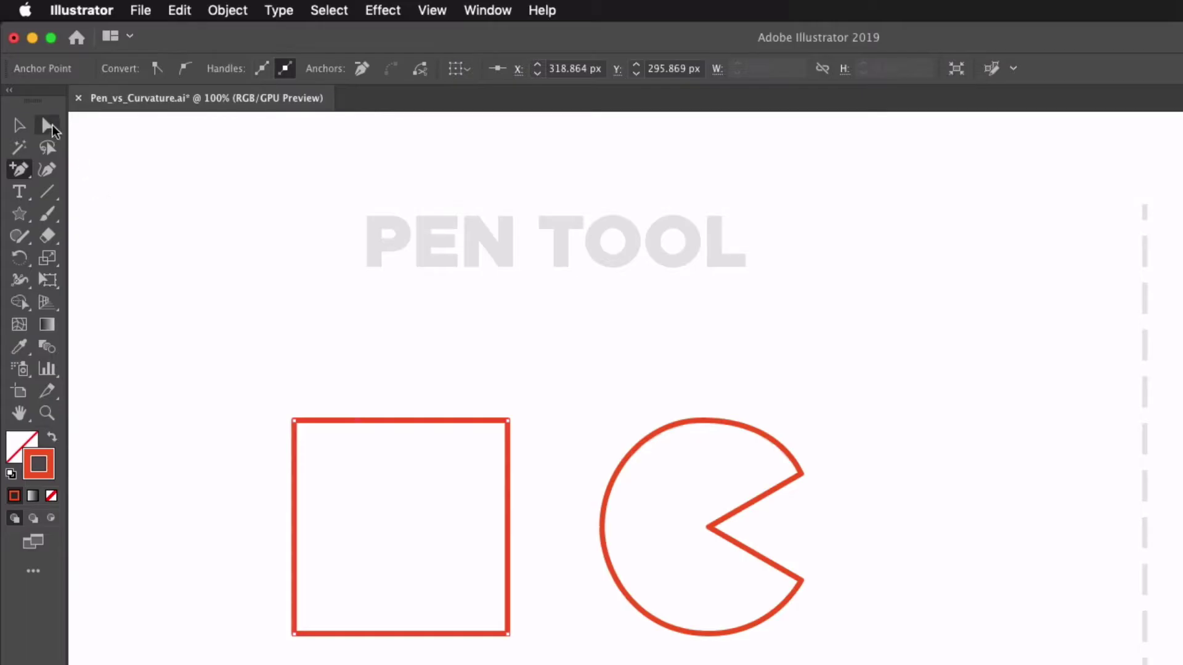
# Move the new anchor down into the square with Direct Selection to form a V-shaped notch, and deselect the shape
pyautogui.click(51, 126)
pyautogui.moveTo(358, 423); pyautogui.dragTo(396, 477)
pyautogui.click(316, 357)
# Remove the notch's anchor with the Delete Anchor Point tool to straighten the square's top edge
pyautogui.moveTo(19, 169); pyautogui.dragTo(83, 217)
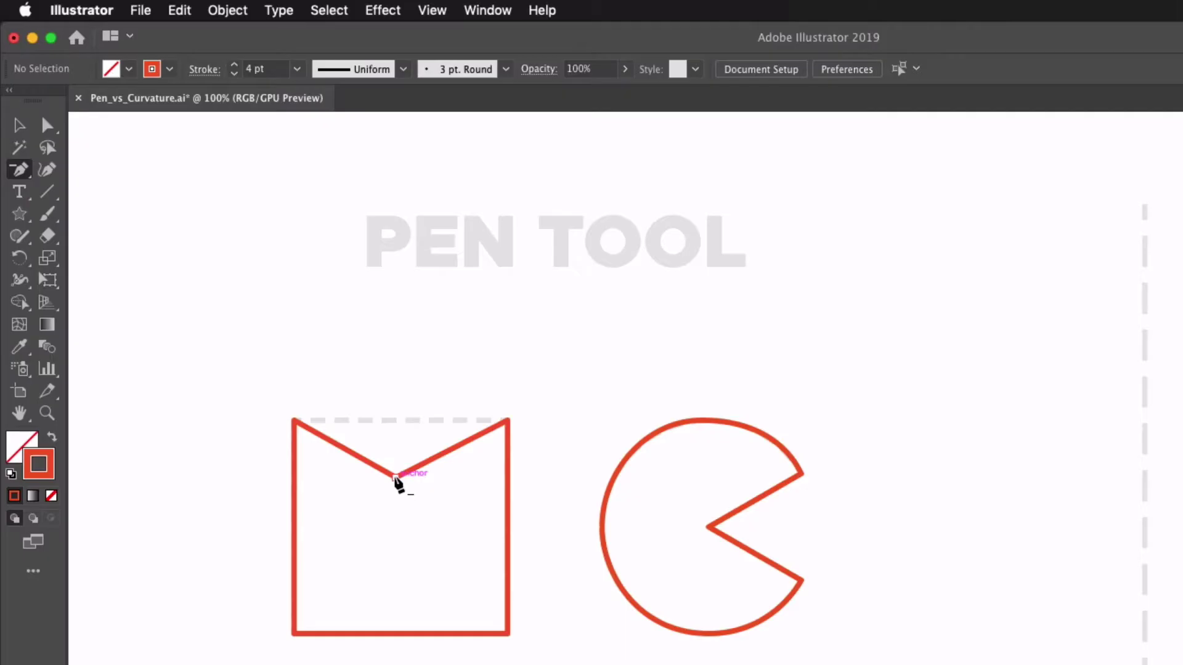
pyautogui.click(396, 478)
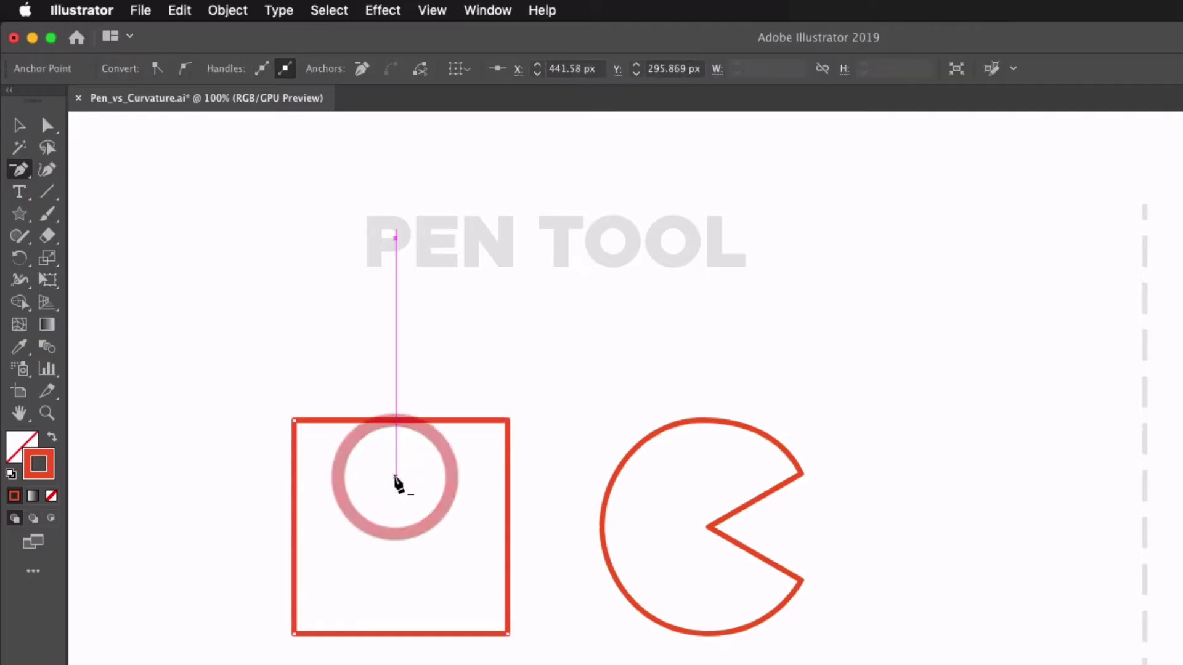
# Try the Anchor Point tool by curving the square's lower-left corner, undoing that, and converting Pac-Man's leftmost anchor to a corner
pyautogui.moveTo(18, 169); pyautogui.dragTo(95, 233)
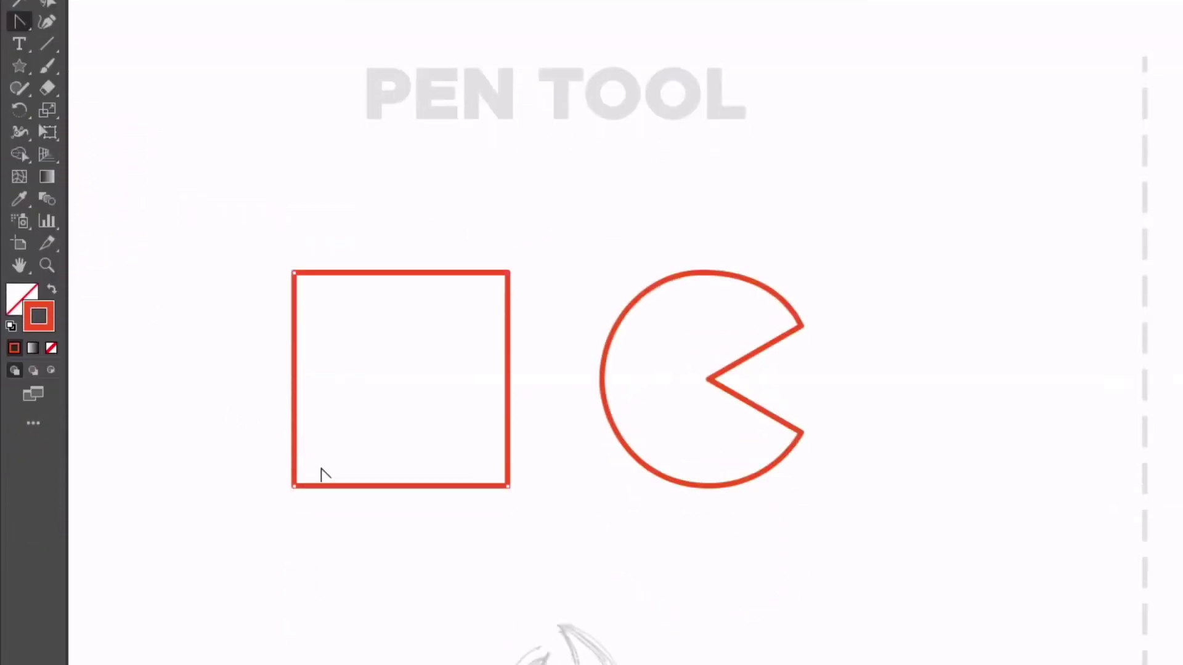
pyautogui.moveTo(295, 488); pyautogui.dragTo(243, 436)
pyautogui.hotkey('ctrl', 'z')
pyautogui.click(602, 380)
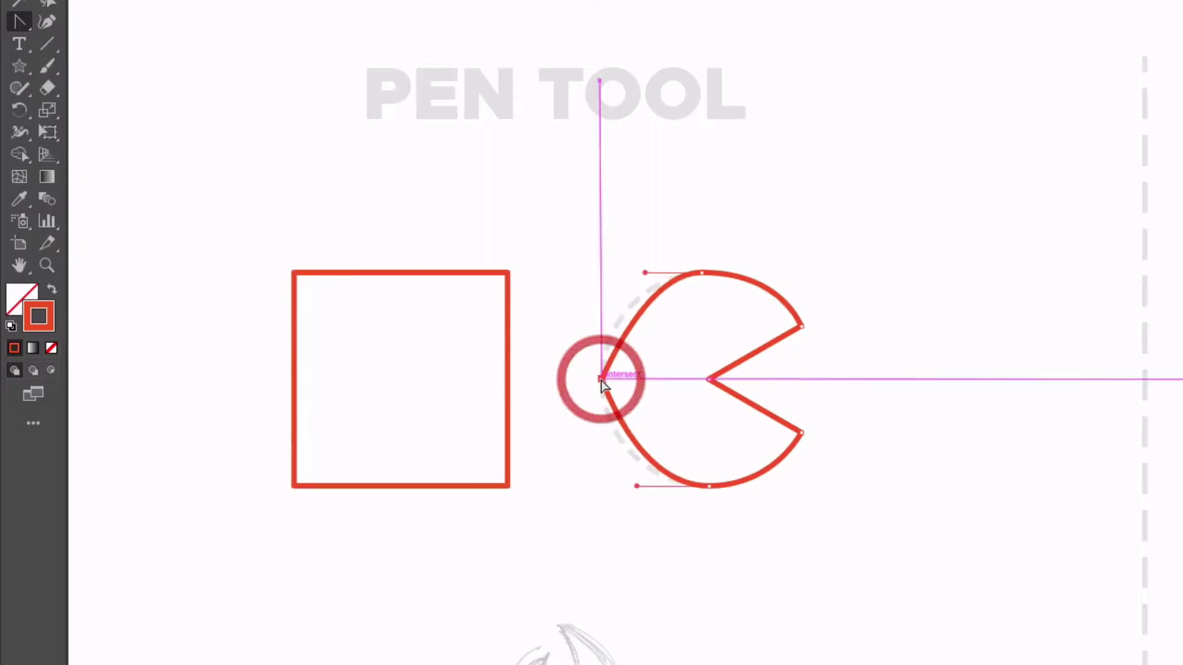
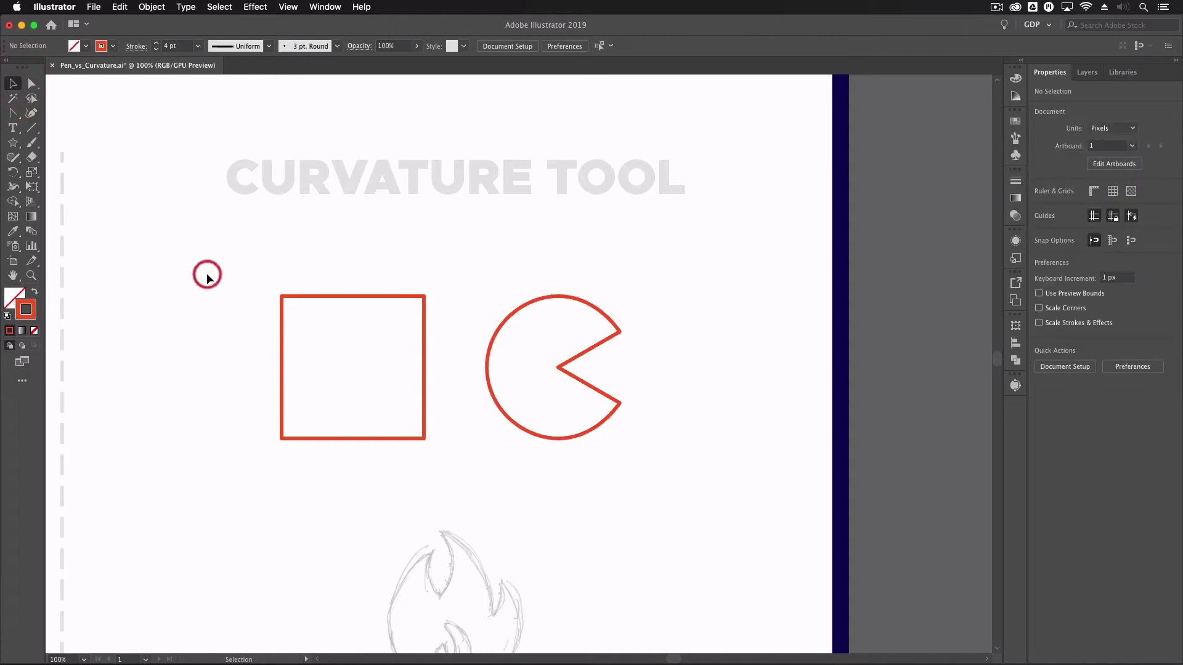
# Examine the campfire sketch on the Pen Tool side of the artboard at 150% zoom
pyautogui.press('space')
pyautogui.moveTo(247, 411); pyautogui.dragTo(235, 370)
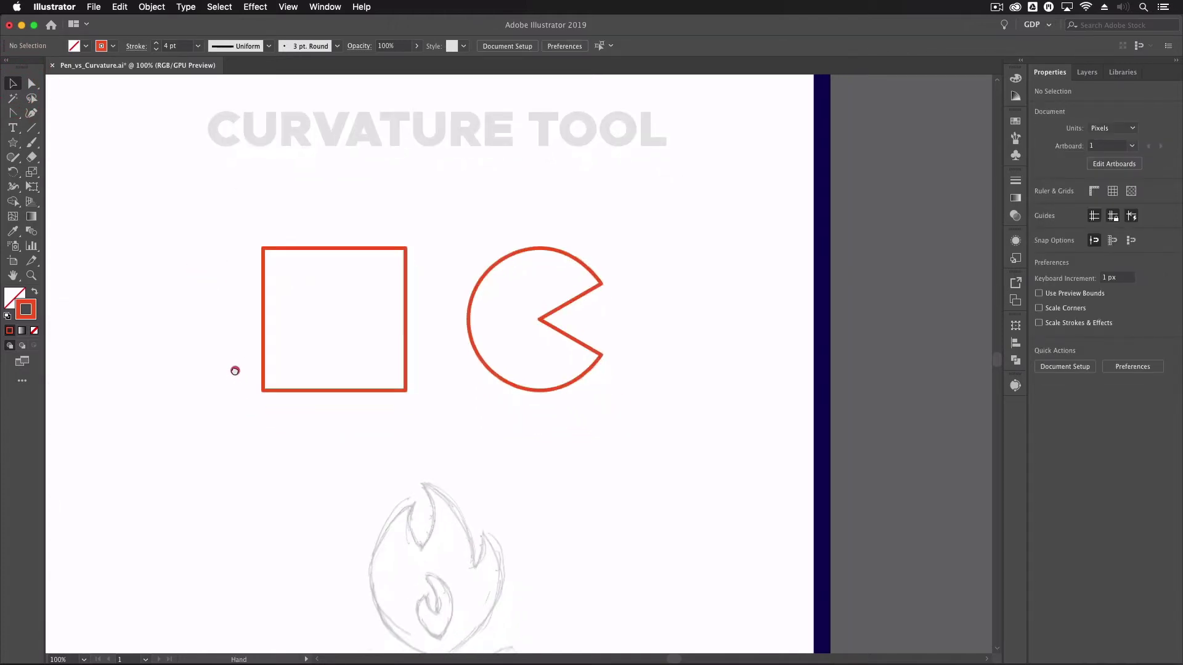
pyautogui.moveTo(295, 449)
pyautogui.mouseDown()
pyautogui.moveTo(299, 399)
pyautogui.moveTo(375, 412)
pyautogui.mouseUp()
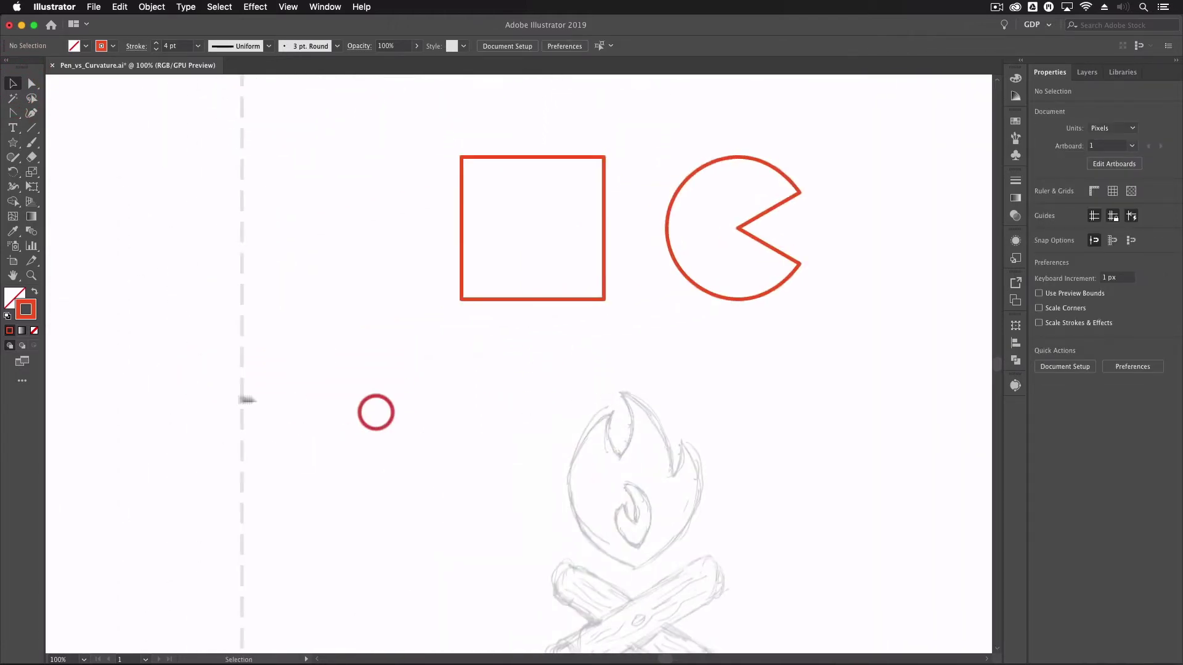
pyautogui.moveTo(263, 403); pyautogui.dragTo(370, 396)
pyautogui.moveTo(287, 417); pyautogui.dragTo(409, 359)
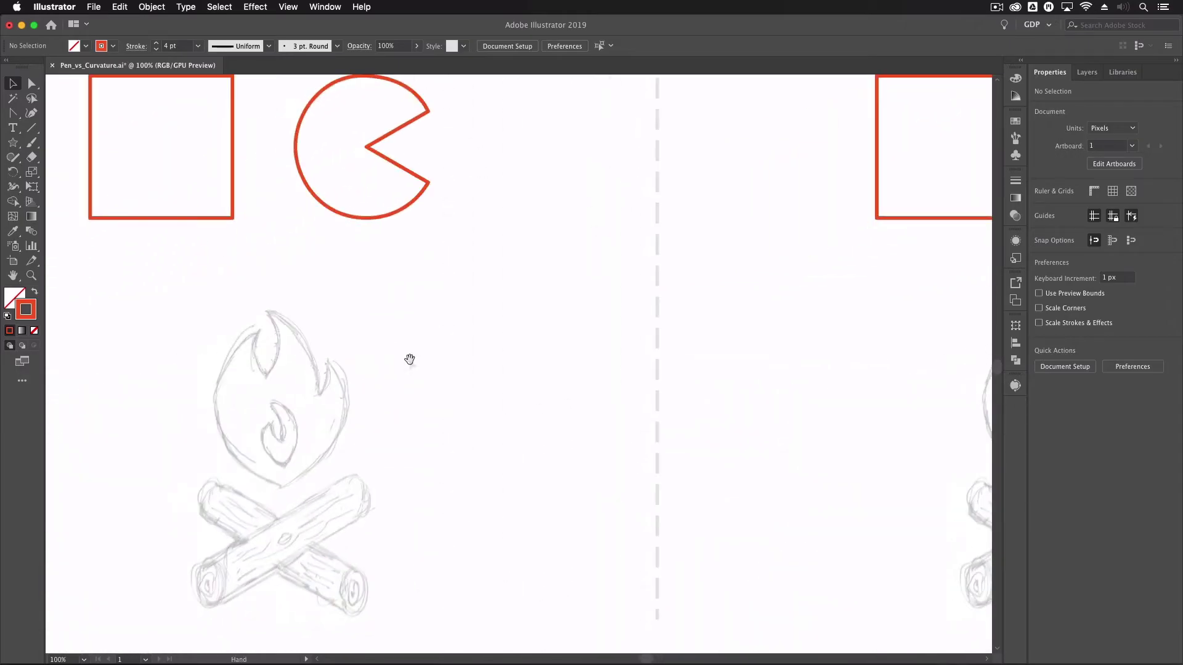
pyautogui.moveTo(378, 414); pyautogui.dragTo(508, 346)
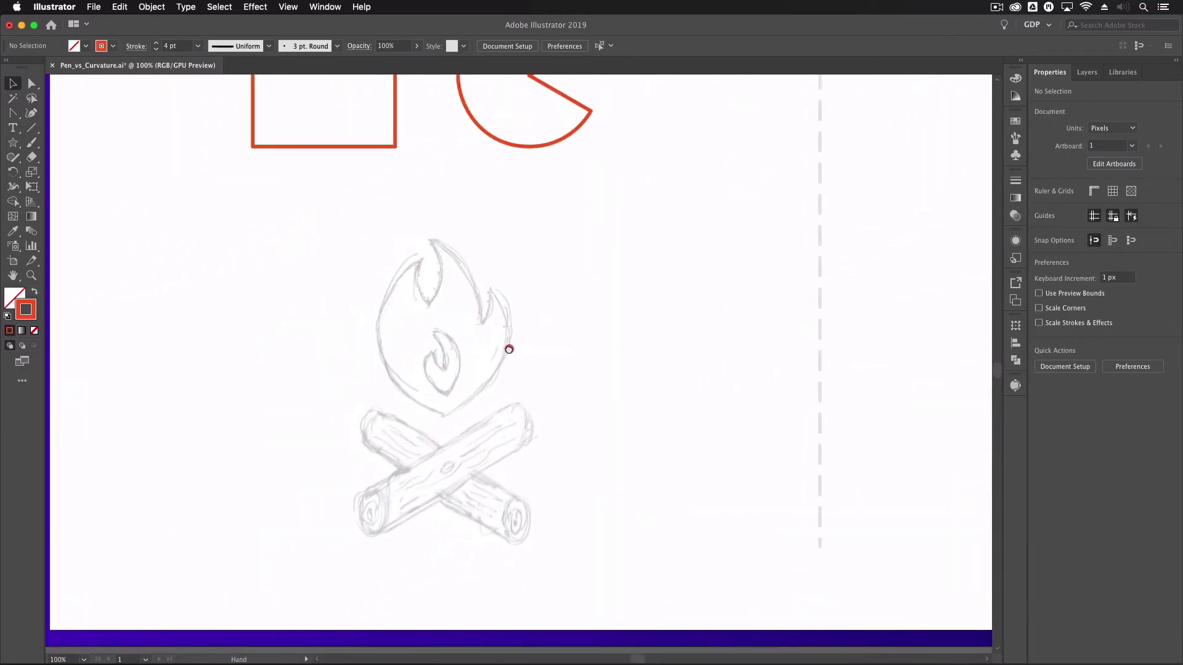
pyautogui.moveTo(356, 377); pyautogui.dragTo(382, 370)
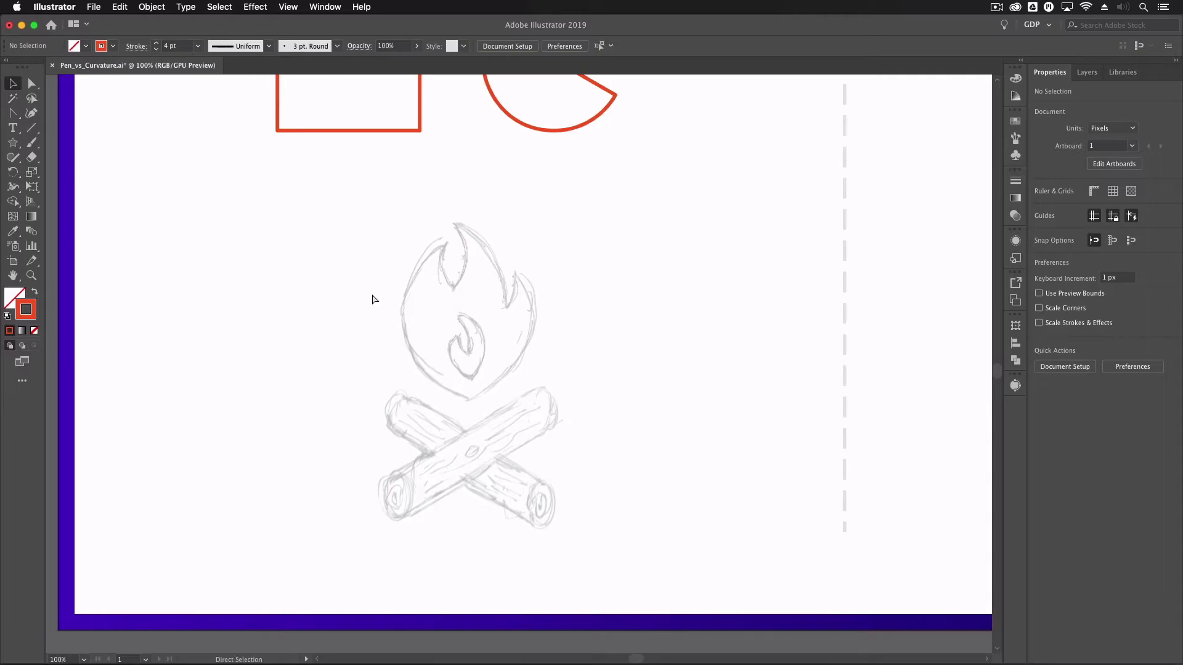
pyautogui.press('super+minus')
pyautogui.press('super+plus')
pyautogui.press('super+plus')
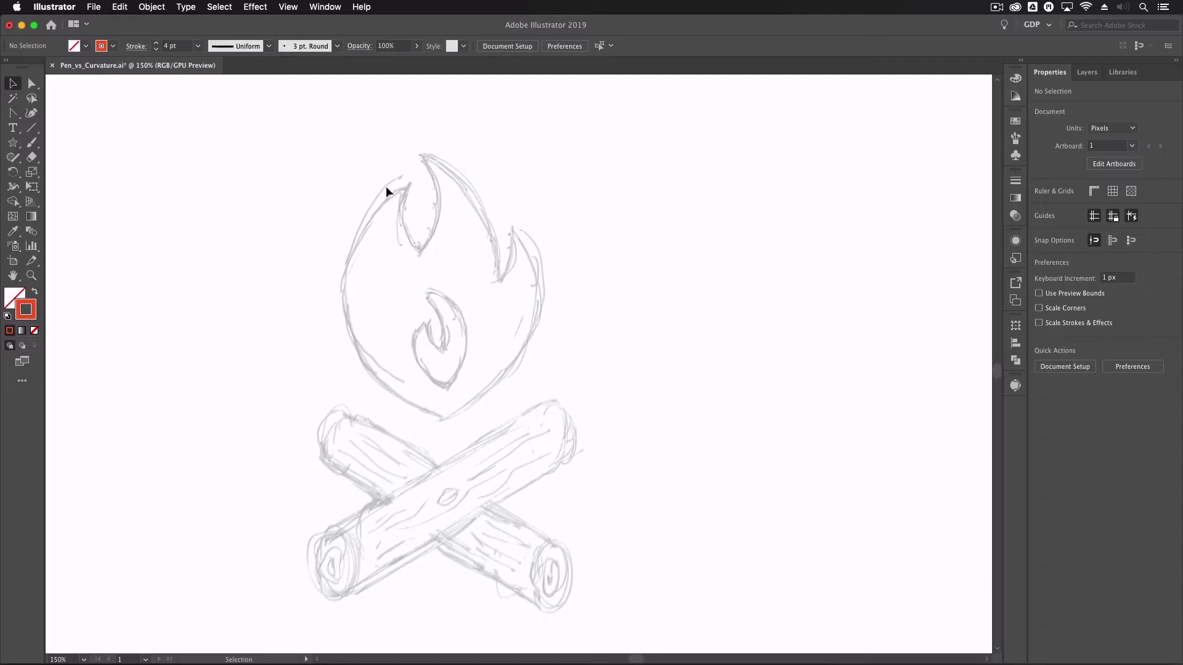
# Trace the outer flame's left side with the Pen tool from its bottom tip to the left peak, and remove the peak's outgoing handle
pyautogui.click(12, 114)
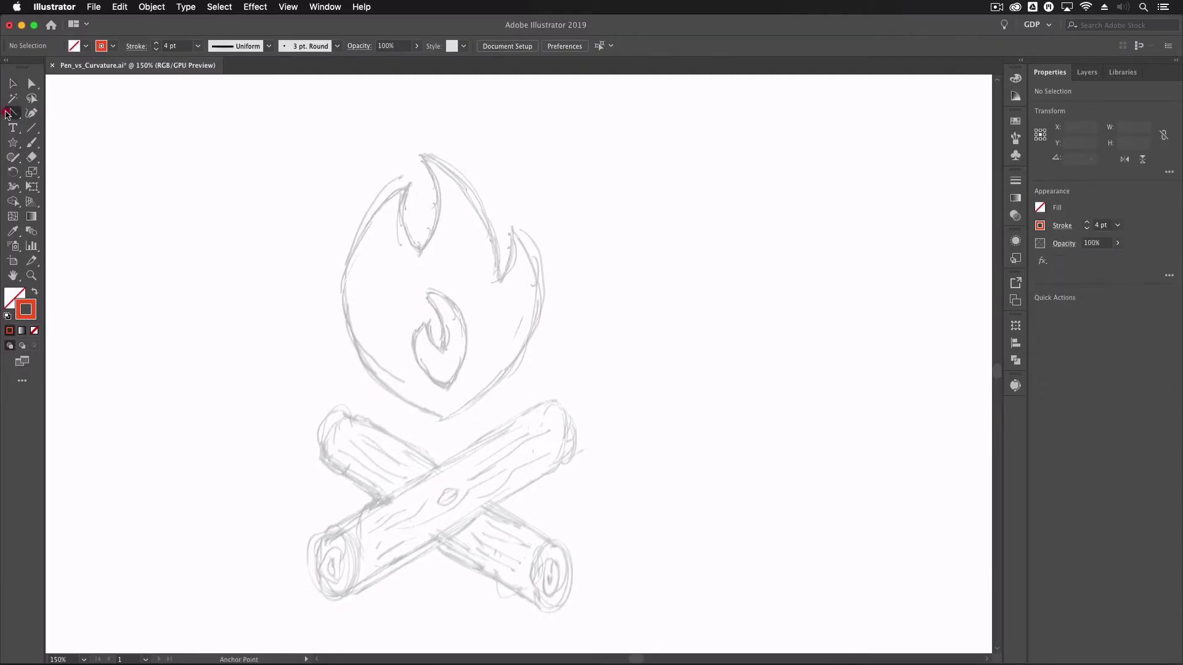
pyautogui.click(57, 114)
pyautogui.click(442, 420)
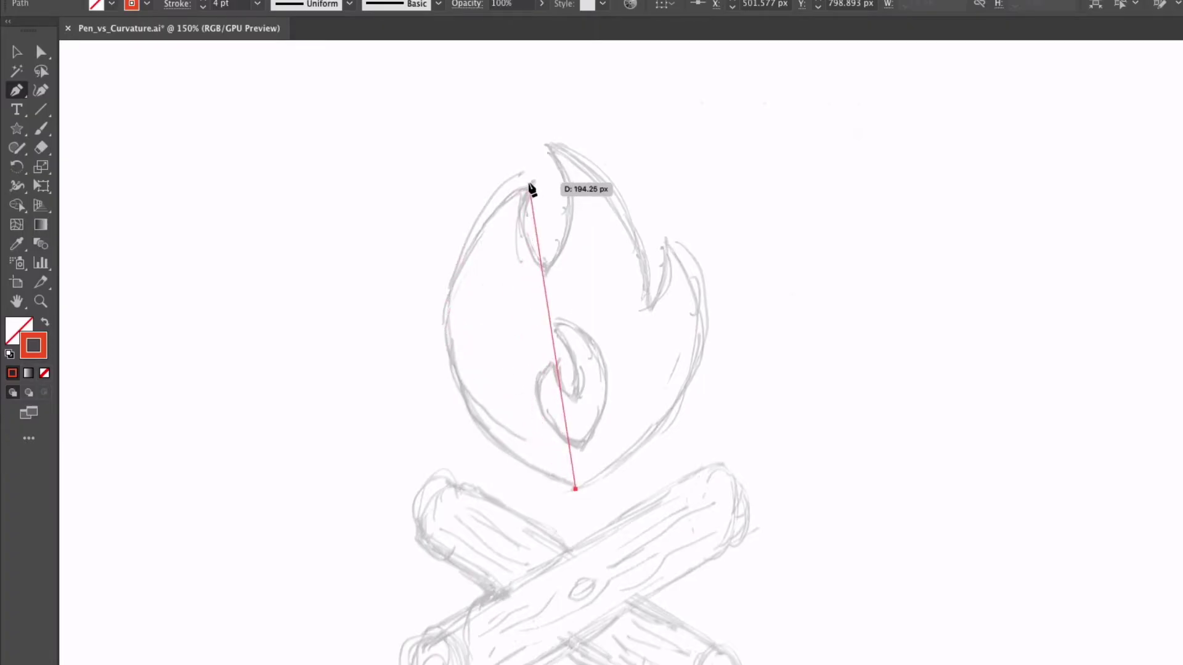
pyautogui.moveTo(531, 188)
pyautogui.mouseDown()
pyautogui.moveTo(712, 85)
pyautogui.moveTo(716, 48)
pyautogui.moveTo(468, 345)
pyautogui.moveTo(462, 102)
pyautogui.moveTo(597, 409)
pyautogui.moveTo(676, 176)
pyautogui.moveTo(731, 154)
pyautogui.moveTo(739, 170)
pyautogui.mouseUp()
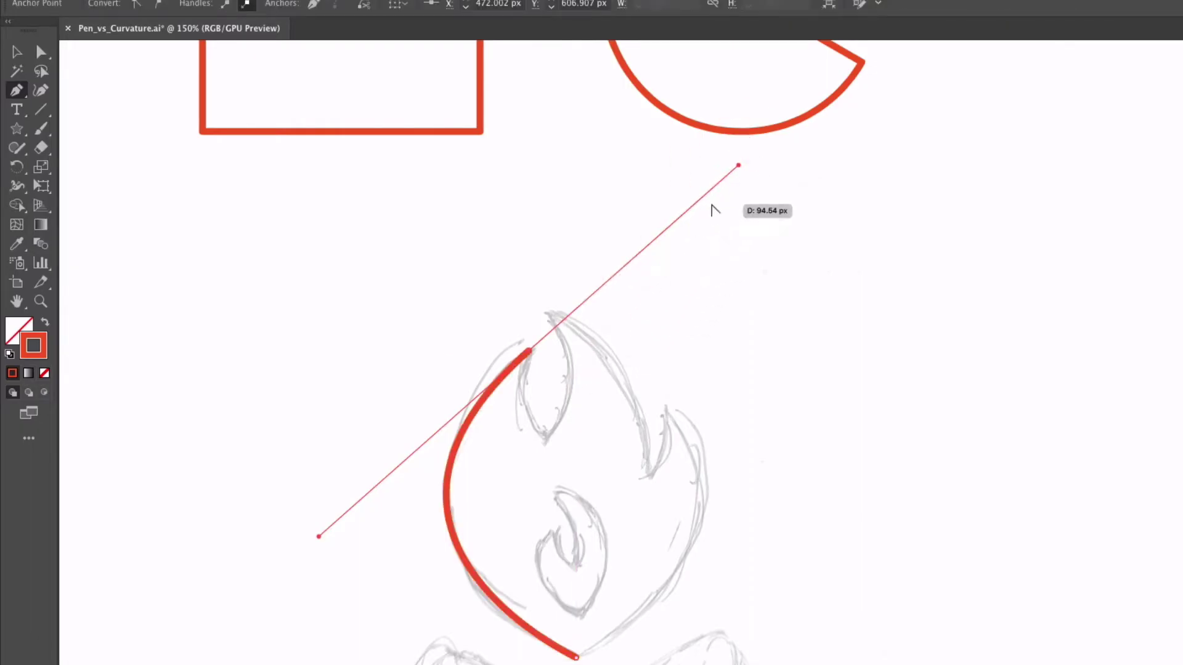
pyautogui.moveTo(738, 166); pyautogui.dragTo(531, 353)
pyautogui.click(530, 353)
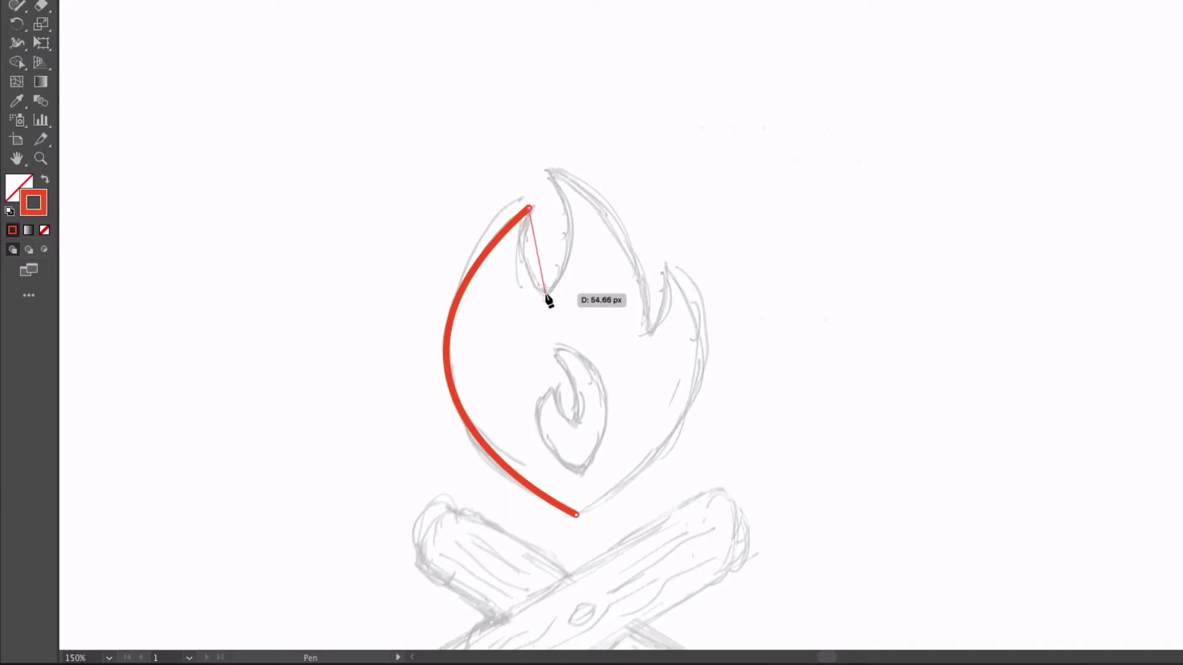
# Continue the flame path with curves down into the left notch and up to the tallest peak, removing each anchor's outgoing handle
pyautogui.moveTo(545, 295); pyautogui.dragTo(582, 323)
pyautogui.click(547, 297)
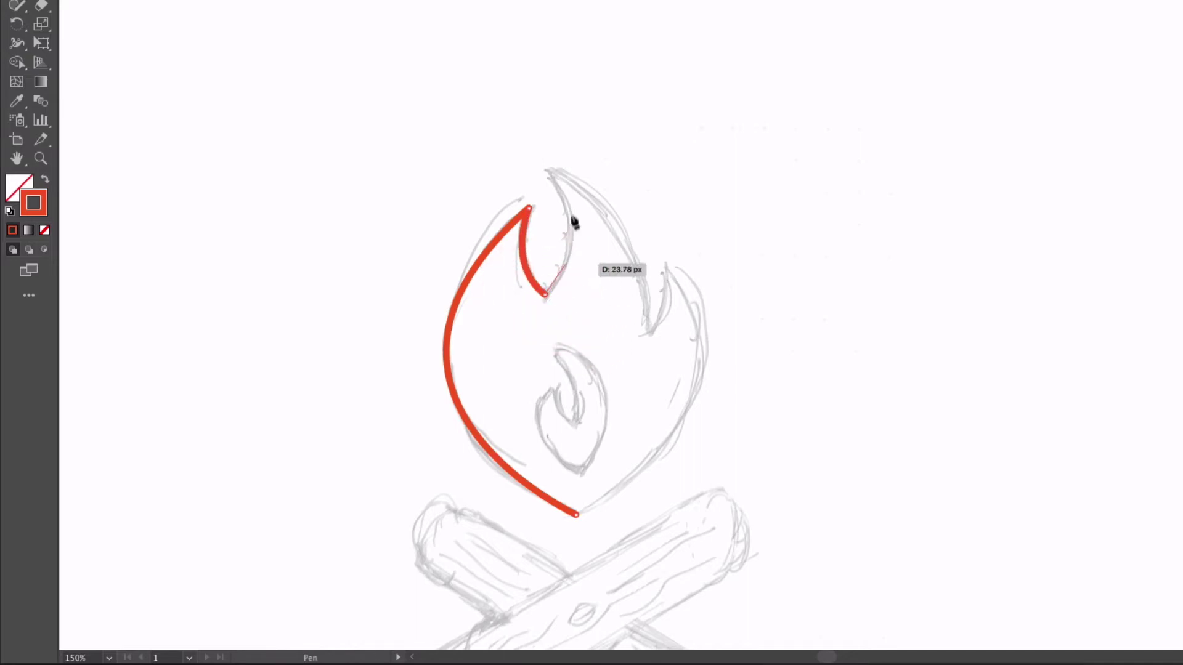
pyautogui.moveTo(549, 170); pyautogui.dragTo(505, 100)
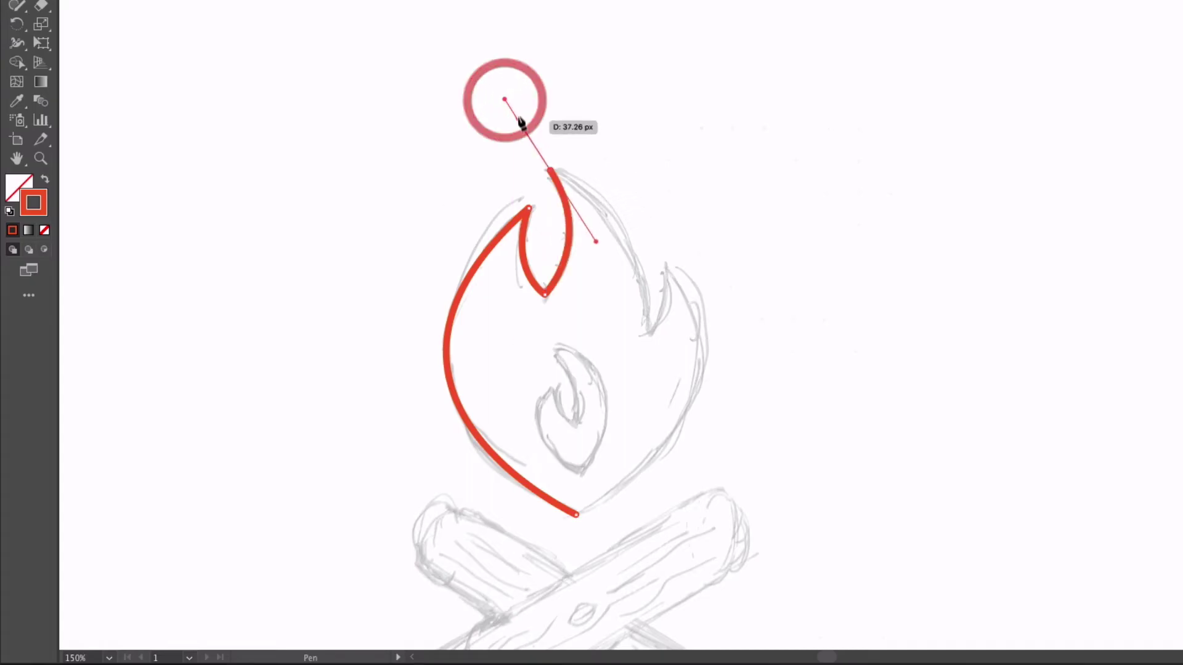
pyautogui.click(552, 172)
pyautogui.click(552, 175)
# Curve the path from the tallest peak down to the right notch and up to the right peak, removing each anchor's outgoing handle
pyautogui.moveTo(647, 330); pyautogui.dragTo(636, 451)
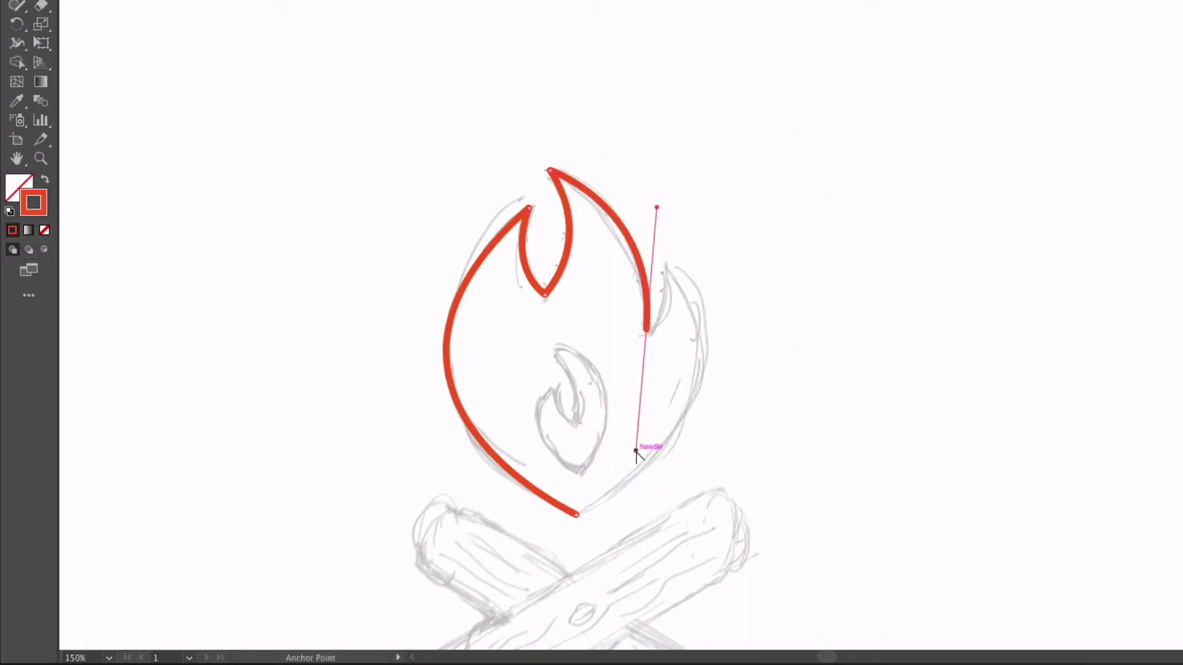
pyautogui.click(647, 330)
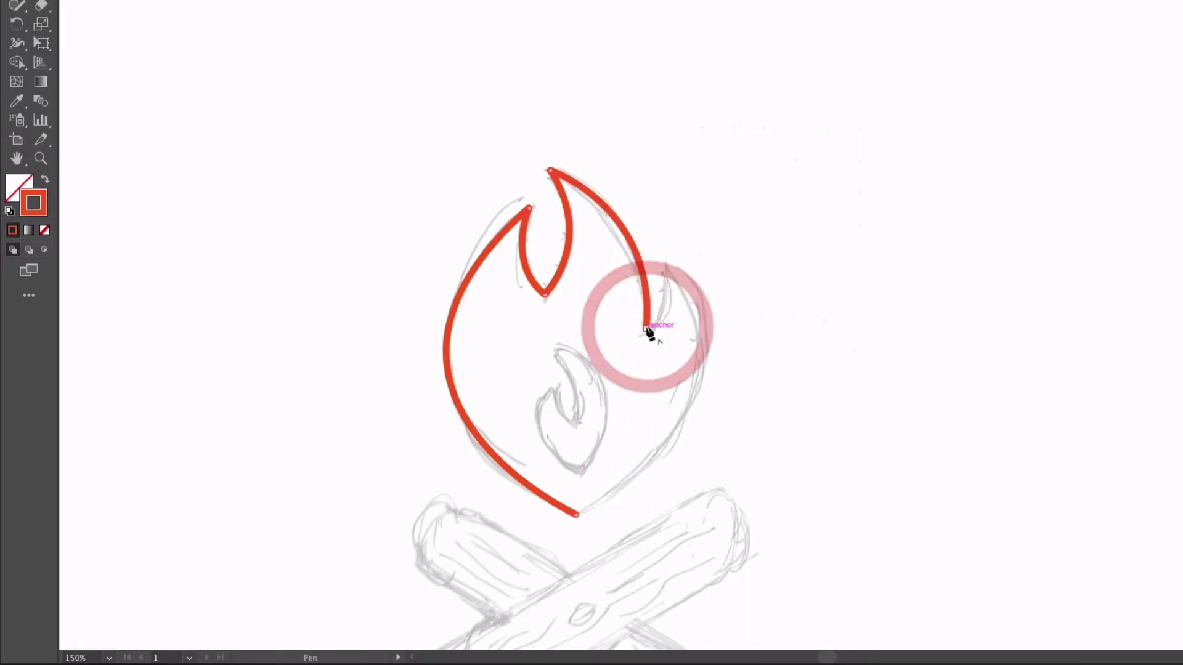
pyautogui.click(670, 263)
pyautogui.moveTo(670, 264); pyautogui.dragTo(668, 224)
pyautogui.click(670, 268)
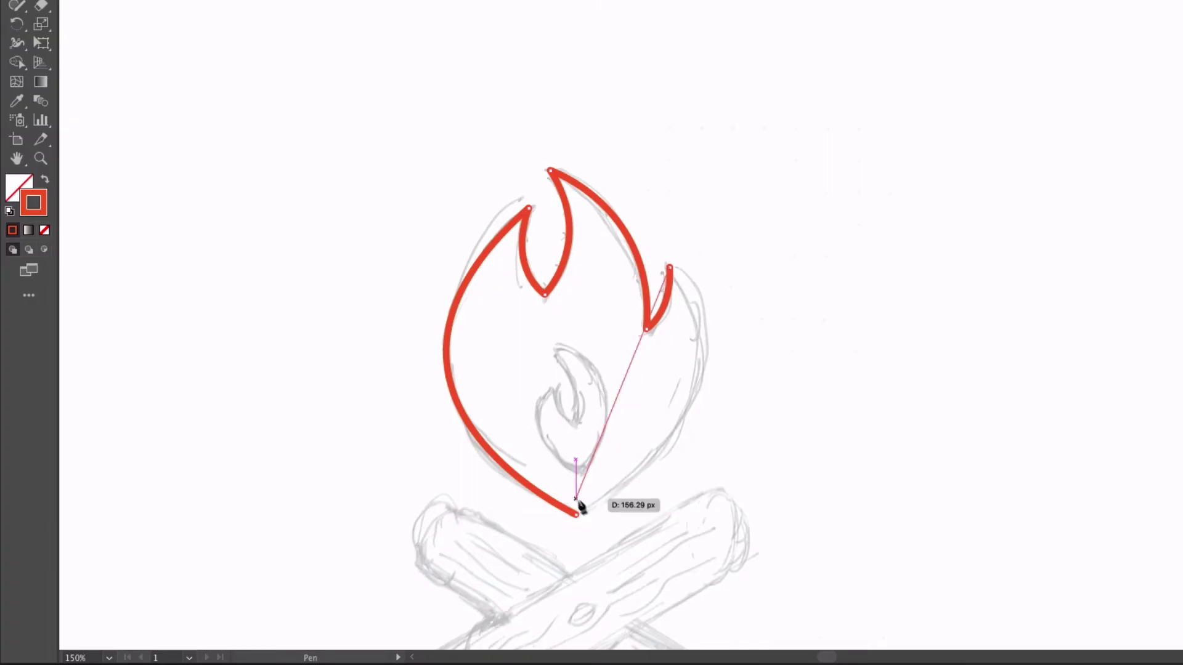
# Close the flame outline with a curve along its right side to the bottom starting anchor, and deselect the path
pyautogui.moveTo(576, 515); pyautogui.dragTo(525, 292)
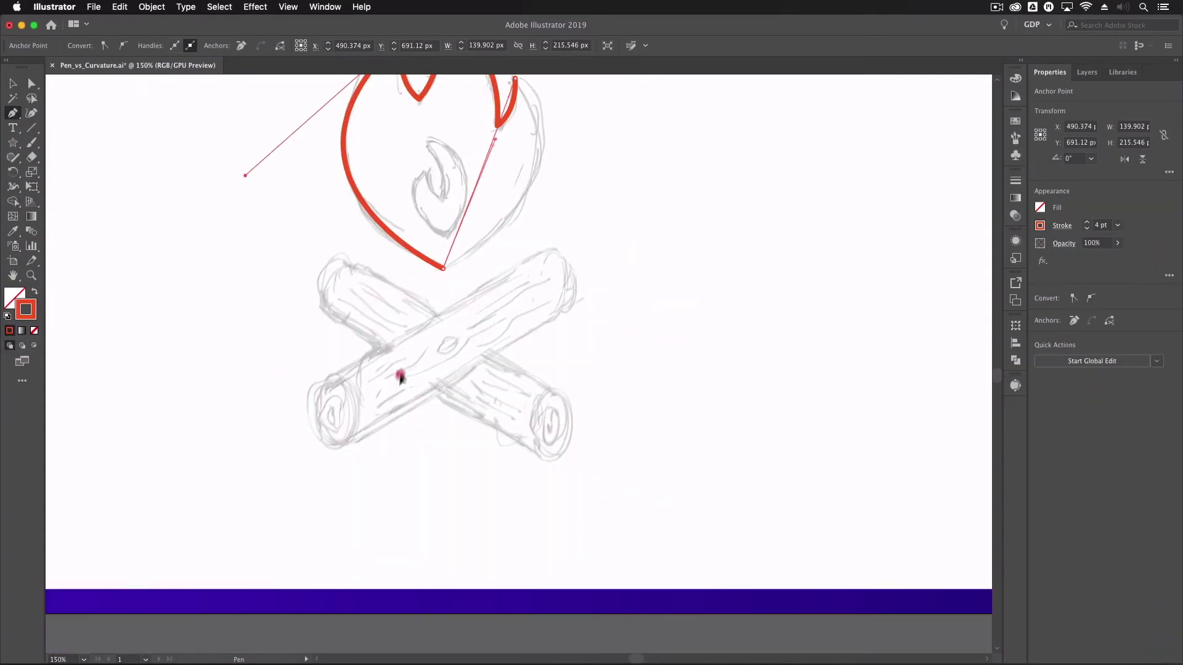
pyautogui.moveTo(400, 377); pyautogui.dragTo(288, 368)
pyautogui.press('space')
pyautogui.moveTo(409, 247); pyautogui.dragTo(390, 395)
pyautogui.press('super+shift+a')
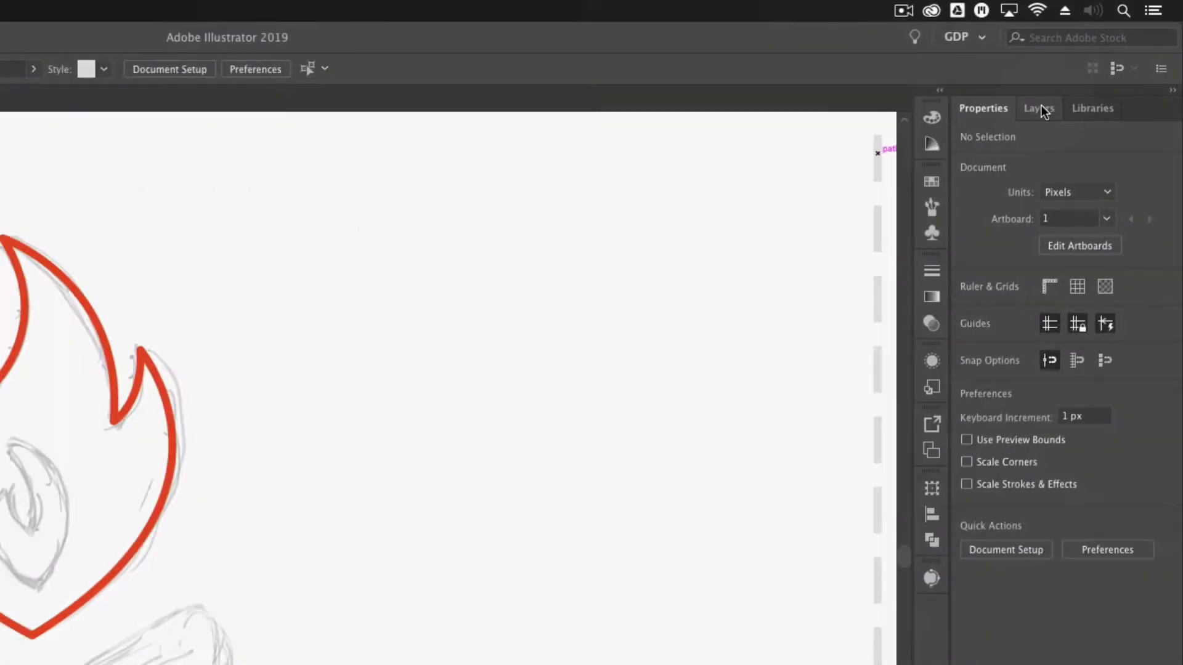
# Hide the Template layer so only the traced flame outline shows
pyautogui.click(1085, 72)
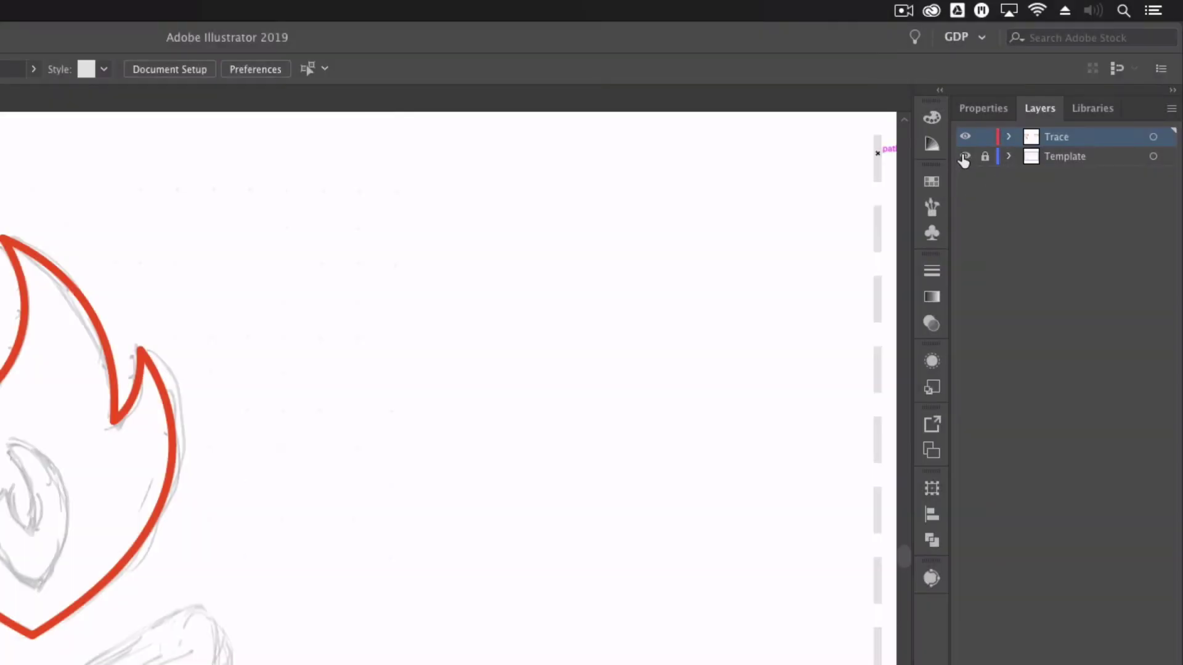
pyautogui.click(965, 158)
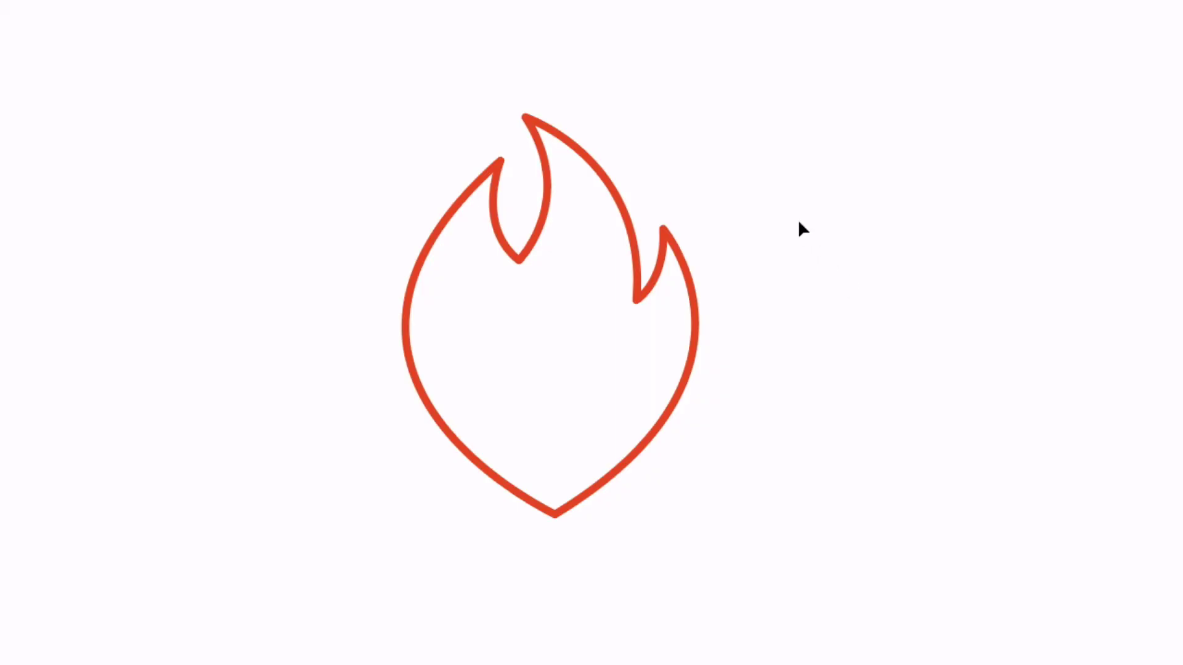
pyautogui.click(799, 223)
# Shorten the left peak's curve handle with Direct Selection to pull in the flame's left side slightly, and deselect the path
pyautogui.click(408, 323)
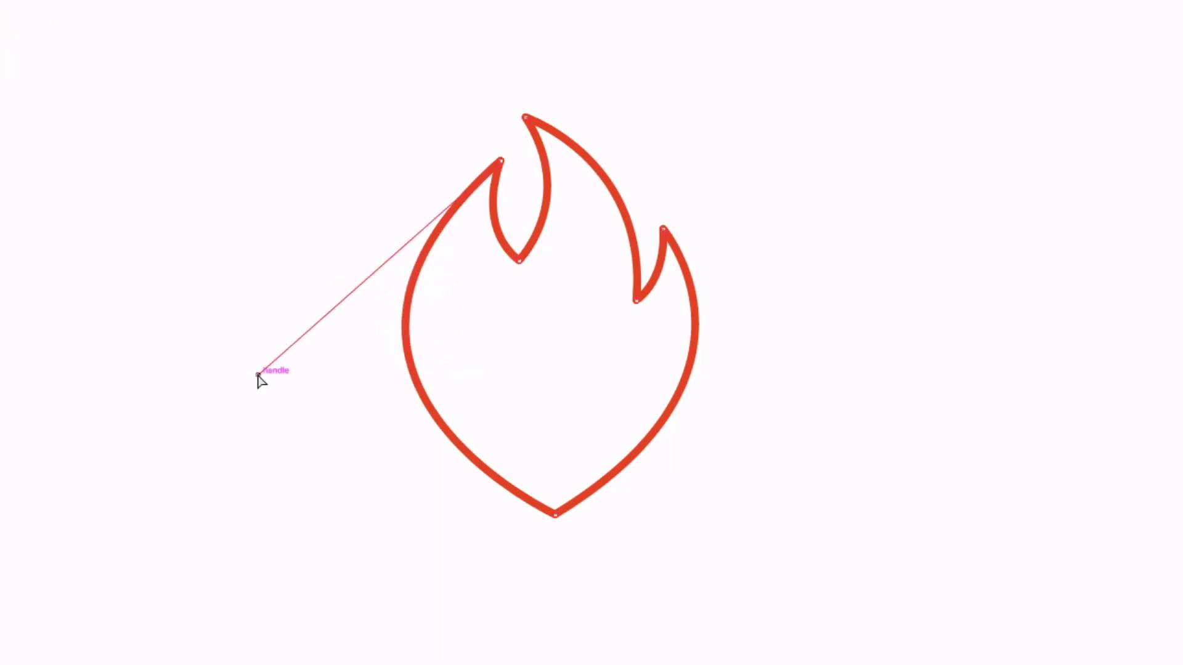
pyautogui.moveTo(259, 375); pyautogui.dragTo(274, 367)
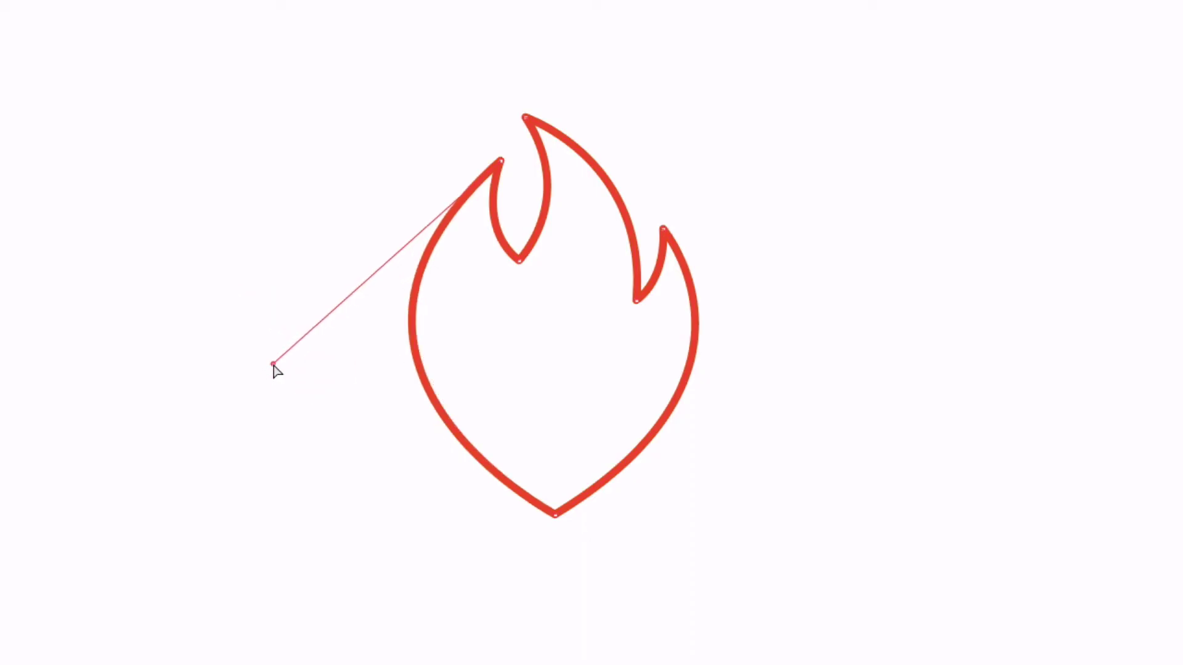
pyautogui.click(274, 365)
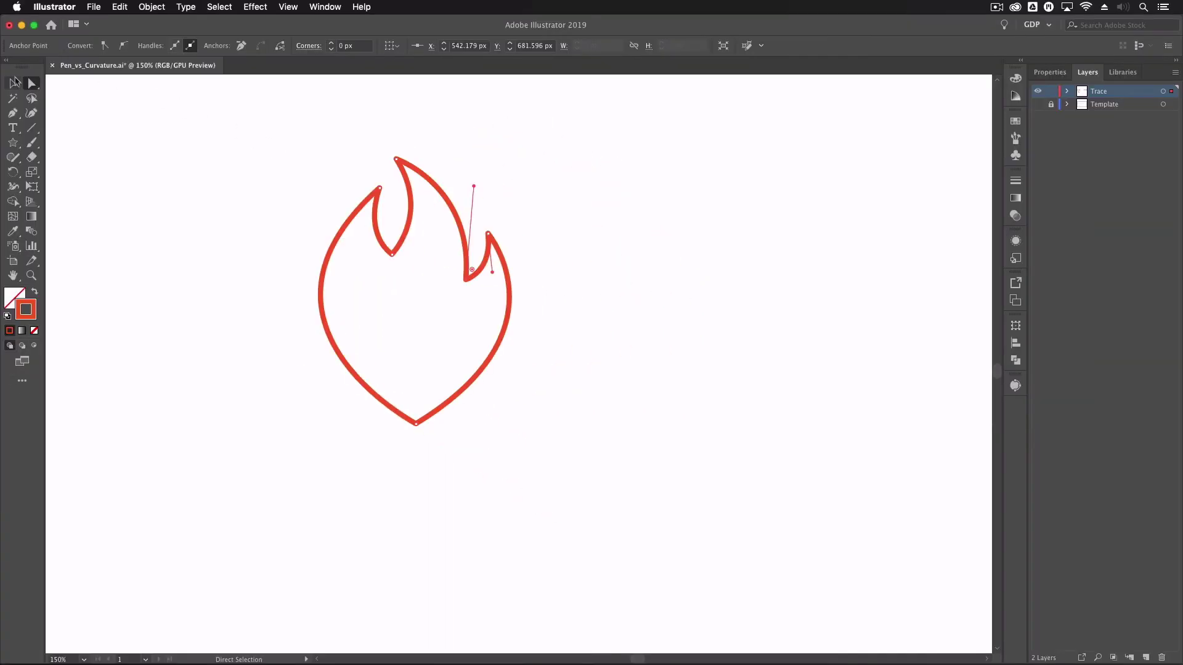
pyautogui.click(12, 83)
pyautogui.click(220, 179)
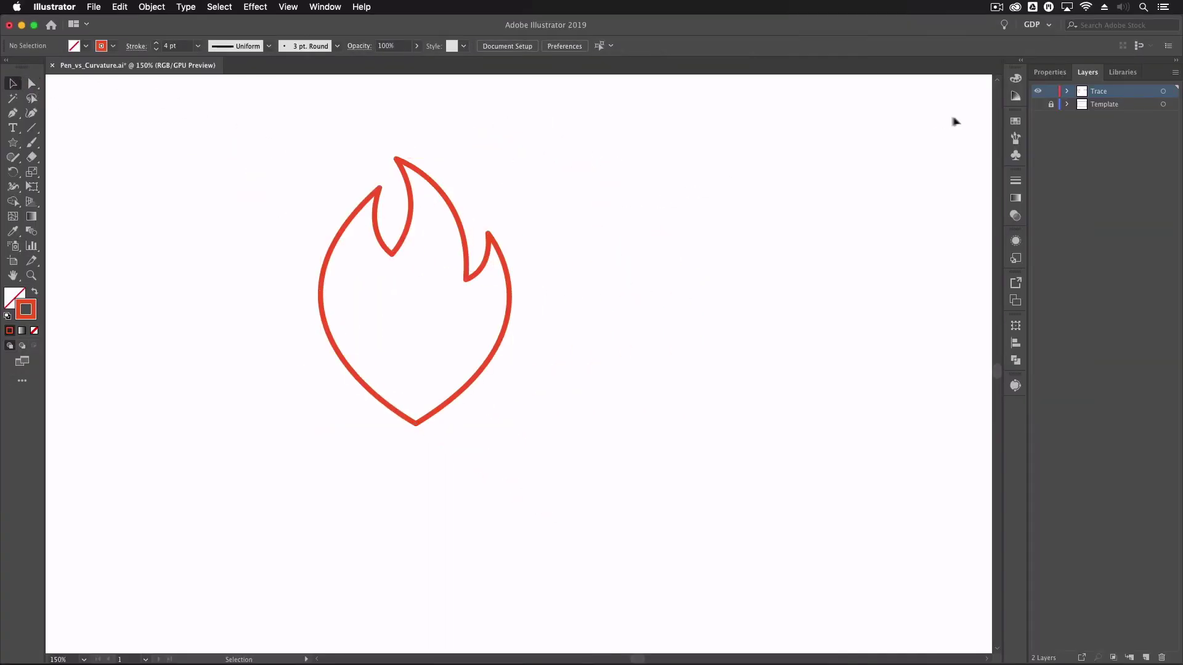
# Show the Template layer again and activate the Pen tool for tracing the inner flame
pyautogui.click(1038, 105)
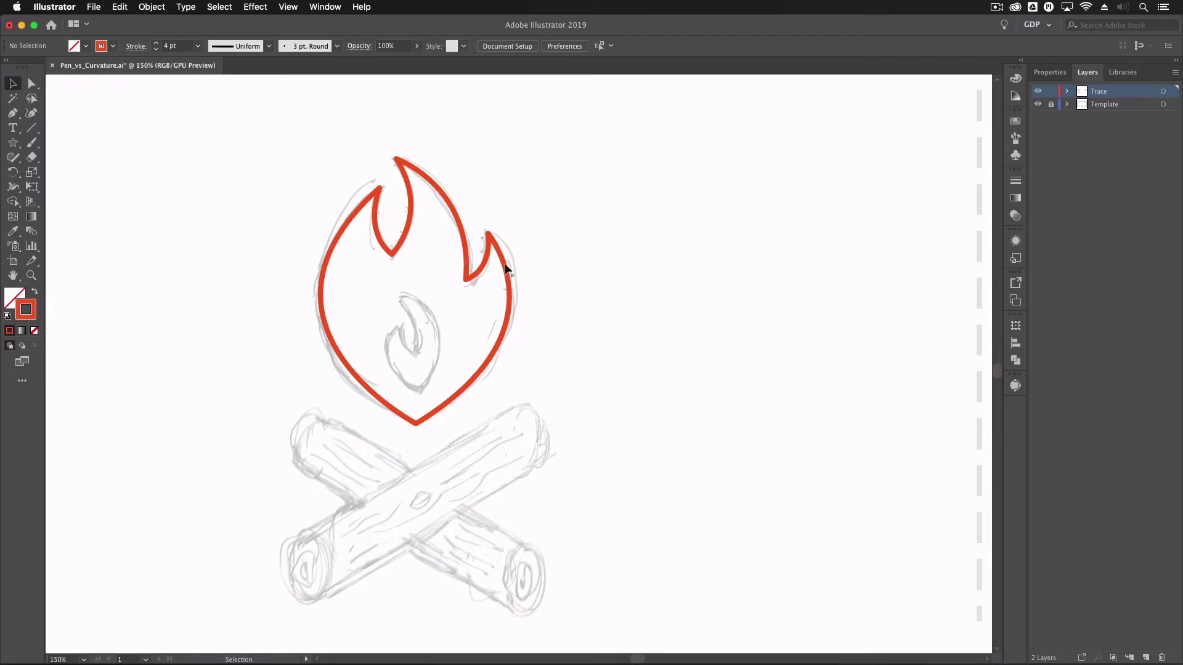
pyautogui.scroll(2, 406, 285)
pyautogui.press('p')
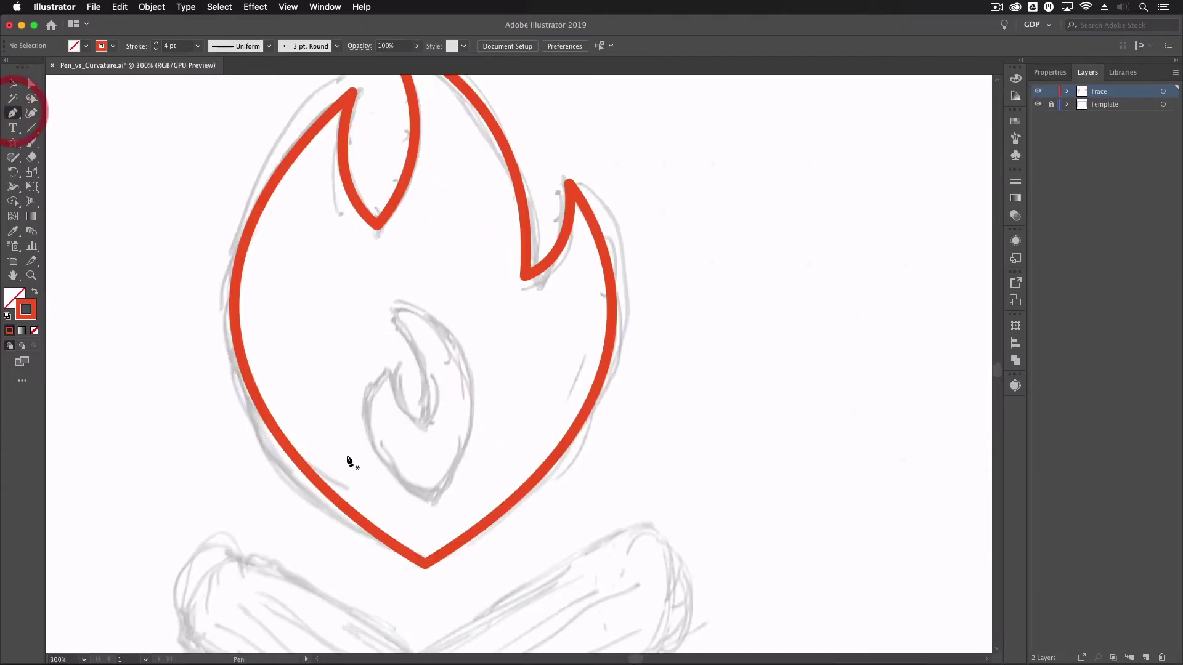
# Trace the inner flame's left side with the Pen tool from its bottom point over the left peak into the notch, with corner points
pyautogui.click(425, 504)
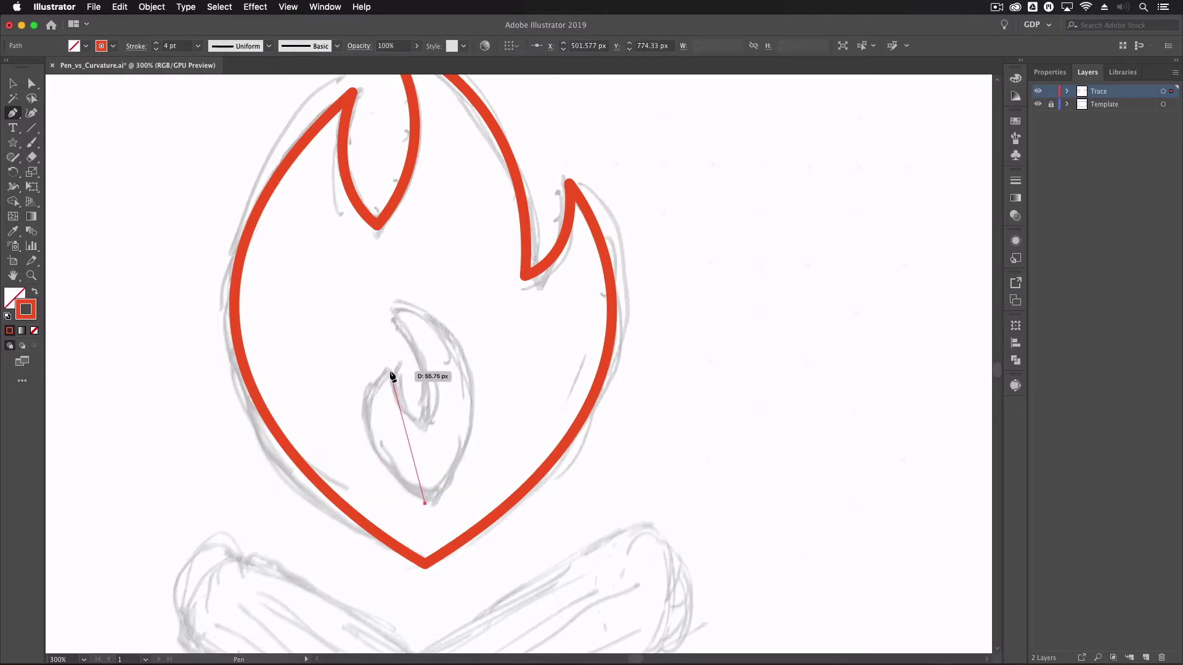
pyautogui.moveTo(391, 370); pyautogui.dragTo(413, 348)
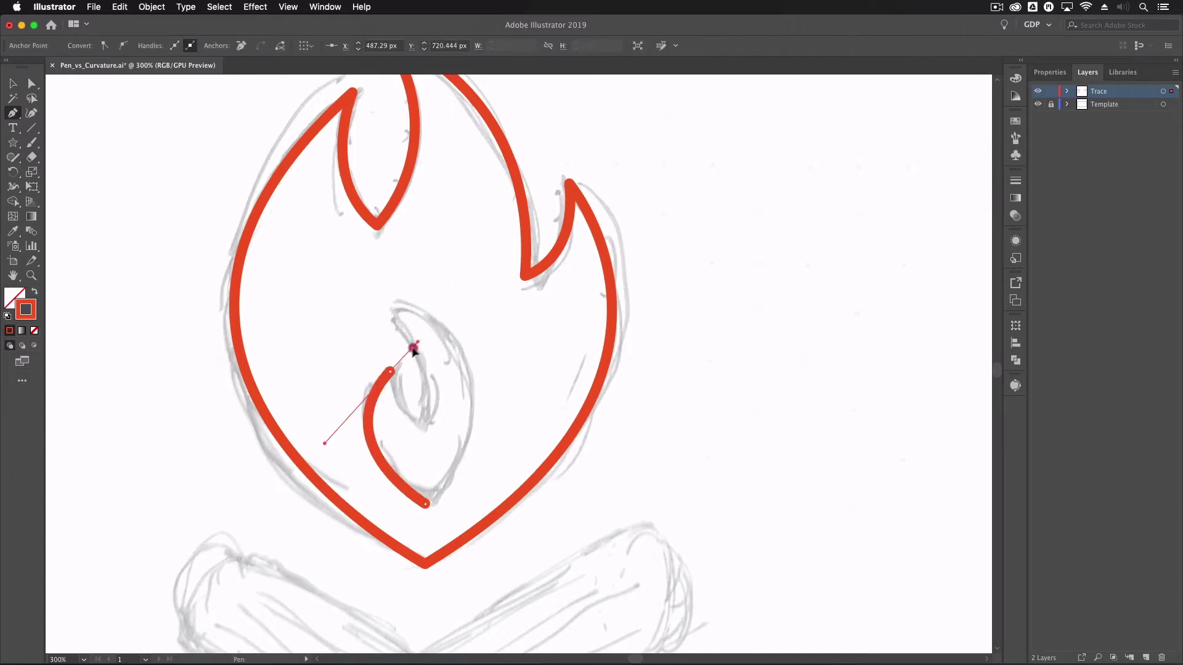
pyautogui.click(391, 371)
pyautogui.moveTo(420, 424); pyautogui.dragTo(454, 437)
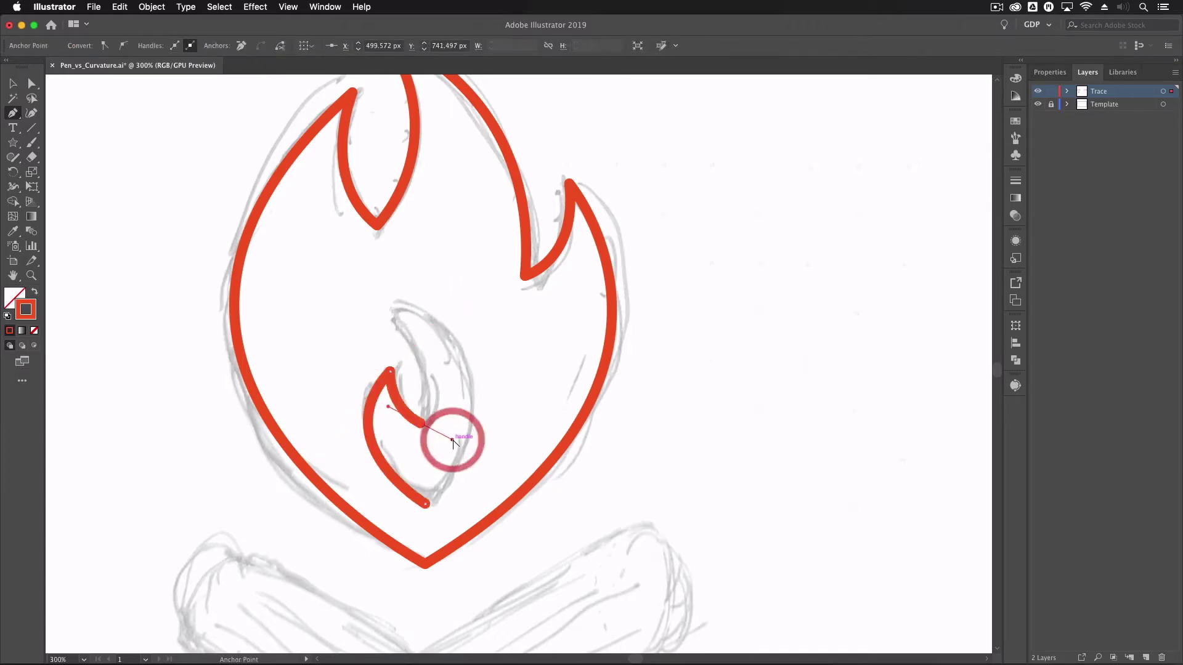
pyautogui.click(422, 425)
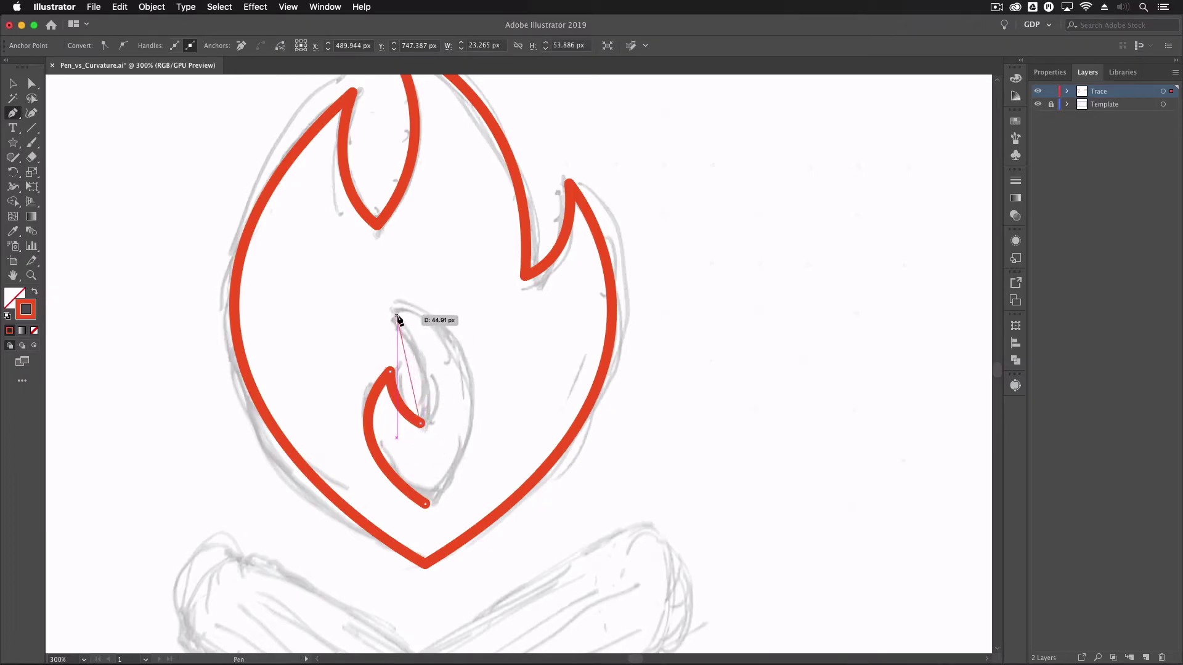
# Continue the inner flame to its top peak as a corner and close the path with a curve down the right side
pyautogui.moveTo(398, 317); pyautogui.dragTo(364, 272)
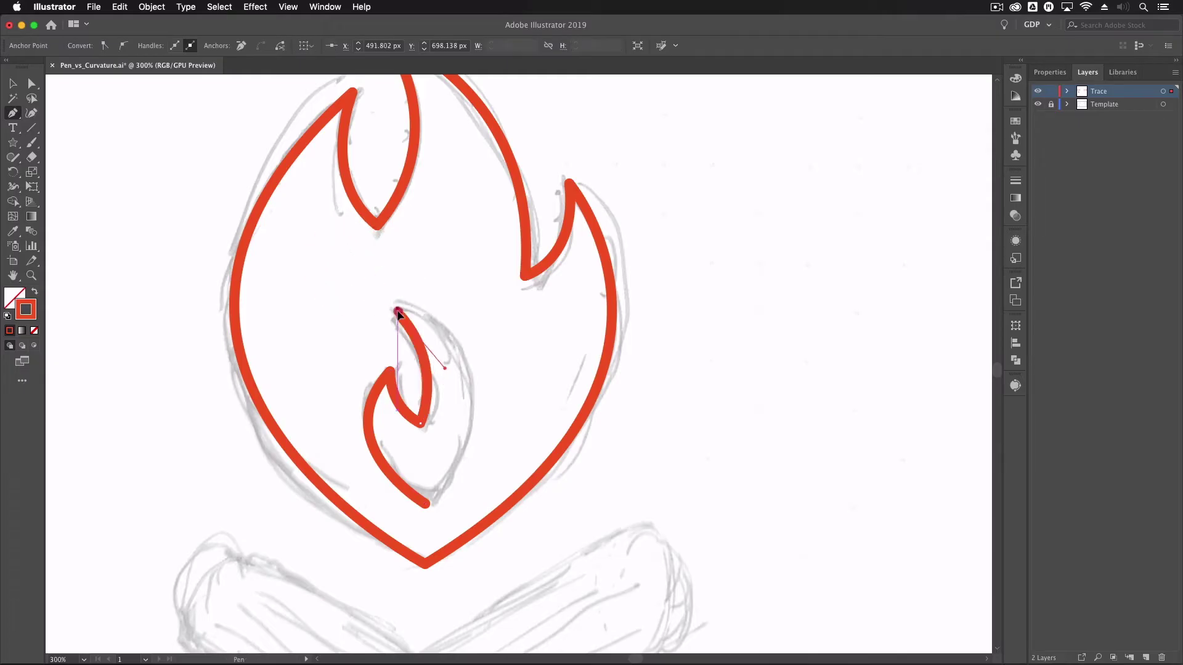
pyautogui.moveTo(398, 316); pyautogui.dragTo(425, 504)
pyautogui.moveTo(425, 504)
pyautogui.mouseDown()
pyautogui.moveTo(346, 575)
pyautogui.moveTo(310, 646)
pyautogui.moveTo(335, 582)
pyautogui.moveTo(336, 593)
pyautogui.mouseUp()
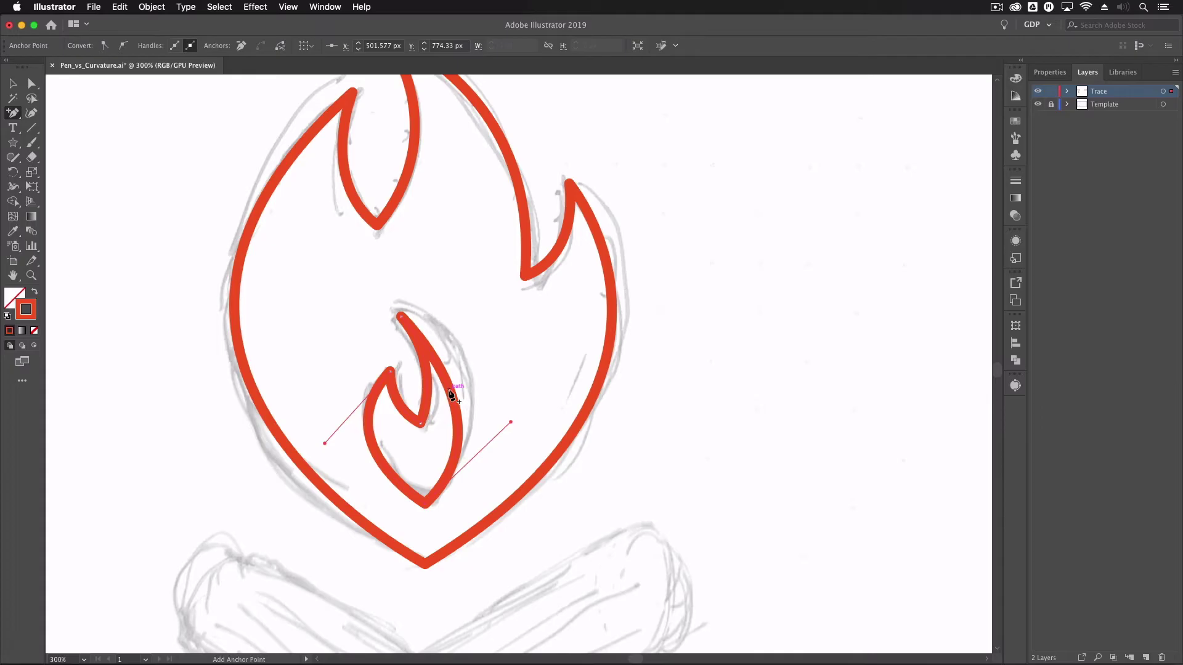
# Add an anchor point on the inner flame's right side, move it outward to match the sketch, and deselect the path
pyautogui.click(450, 390)
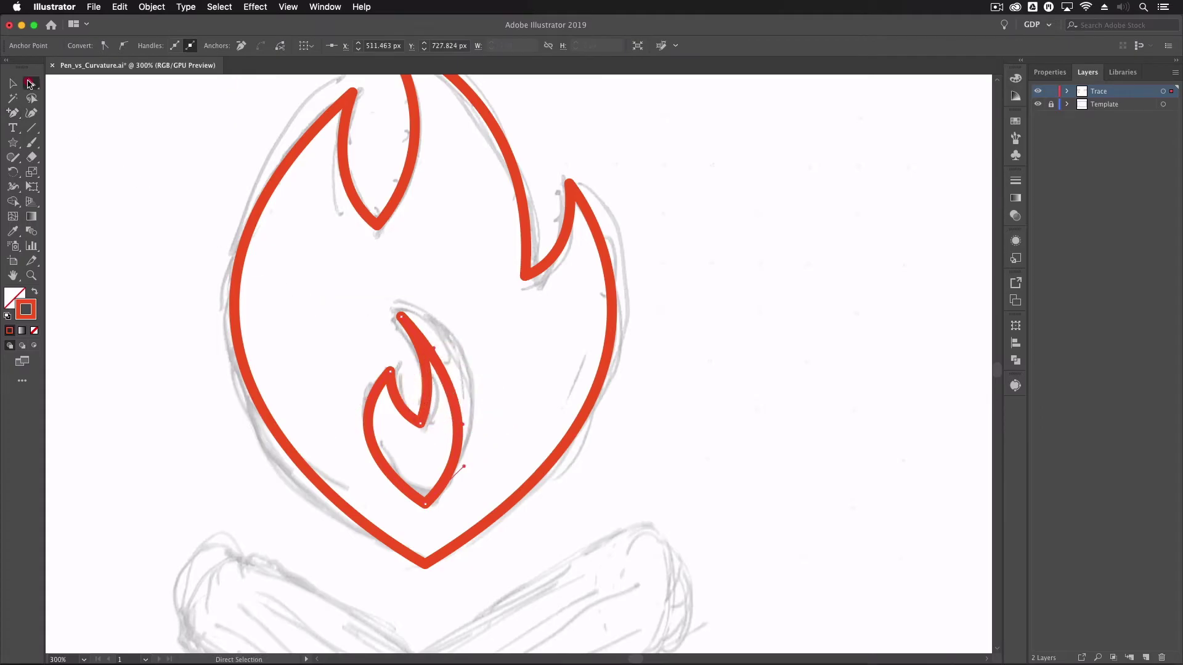
pyautogui.moveTo(451, 391); pyautogui.dragTo(478, 395)
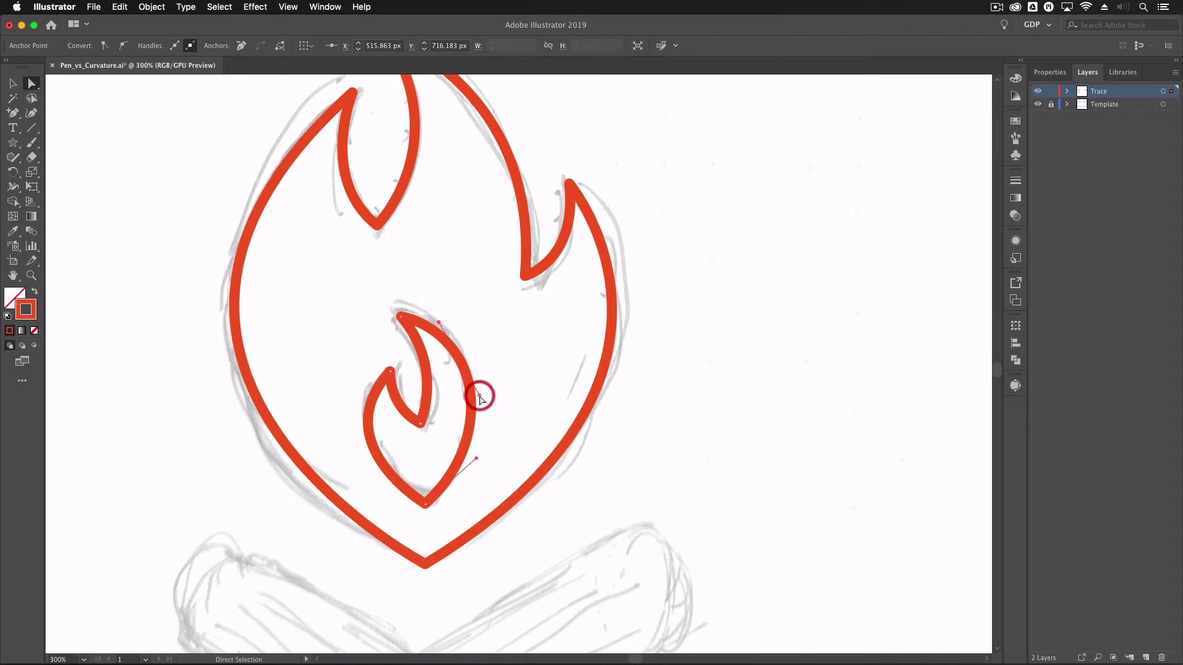
pyautogui.press('super+shift+a')
# Hide the Template layer and swap fill and stroke on all the traced artwork selected together, leaving nothing selected
pyautogui.press('v')
pyautogui.click(1039, 105)
pyautogui.click(788, 287)
pyautogui.press('super+a')
pyautogui.press('super+minus')
pyautogui.press('super+minus')
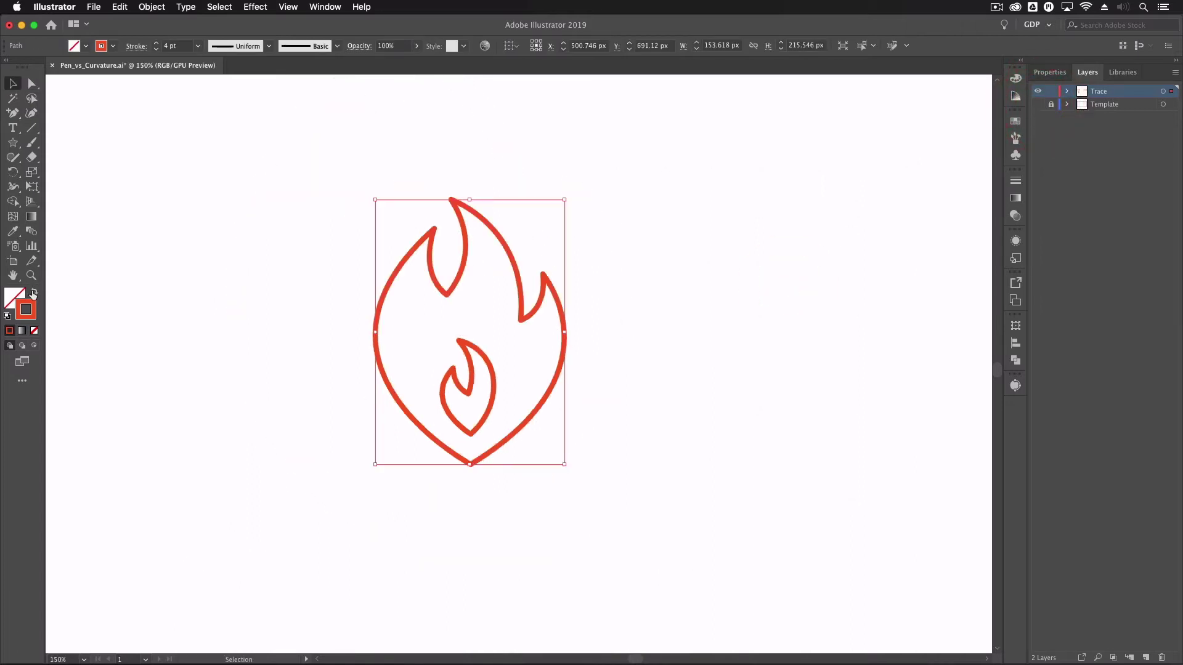
pyautogui.click(33, 293)
pyautogui.click(251, 313)
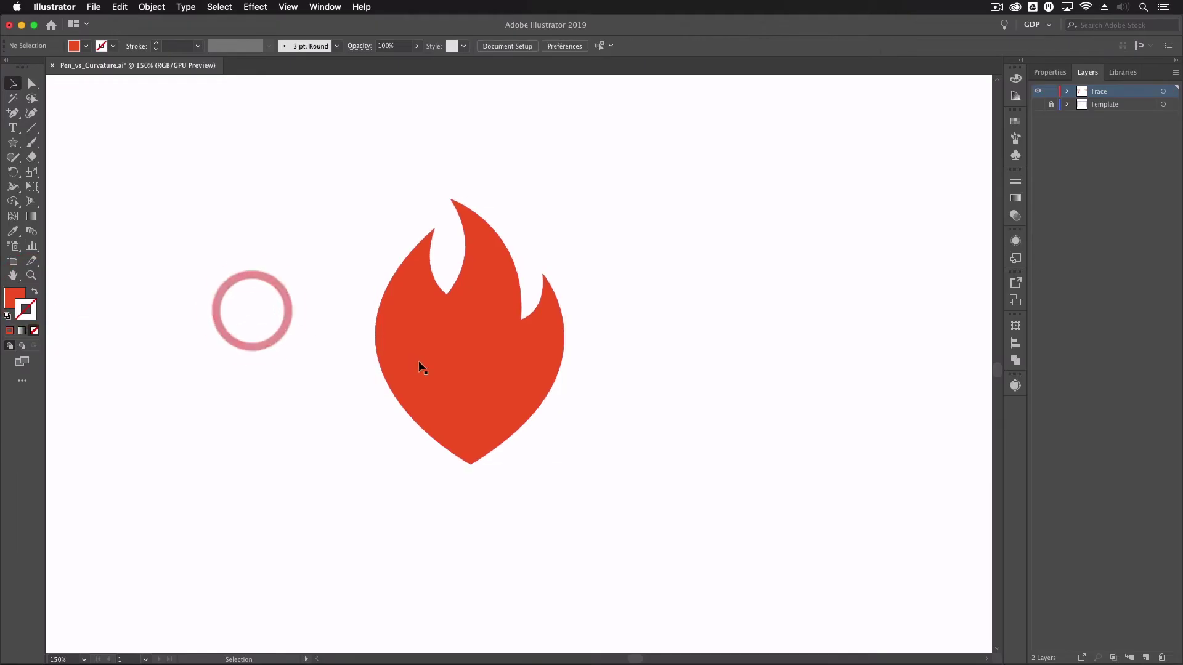
# Swap the inner flame's stroke to a fill, colour it with the orange swatch, and deselect it
pyautogui.click(472, 376)
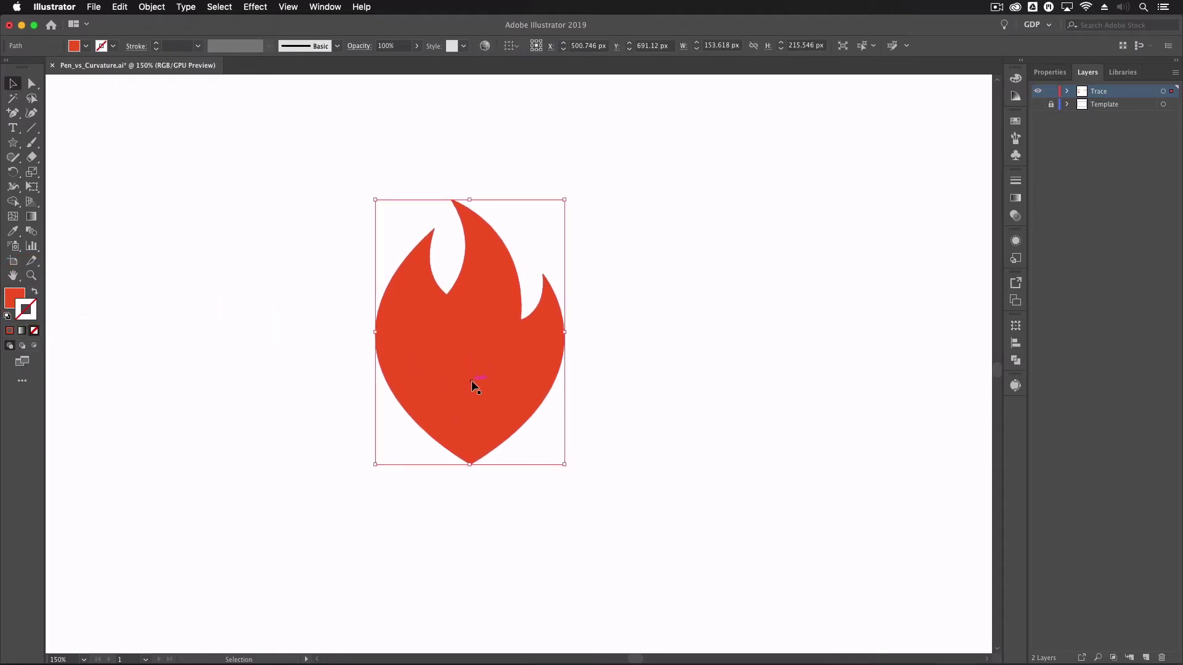
pyautogui.click(468, 378)
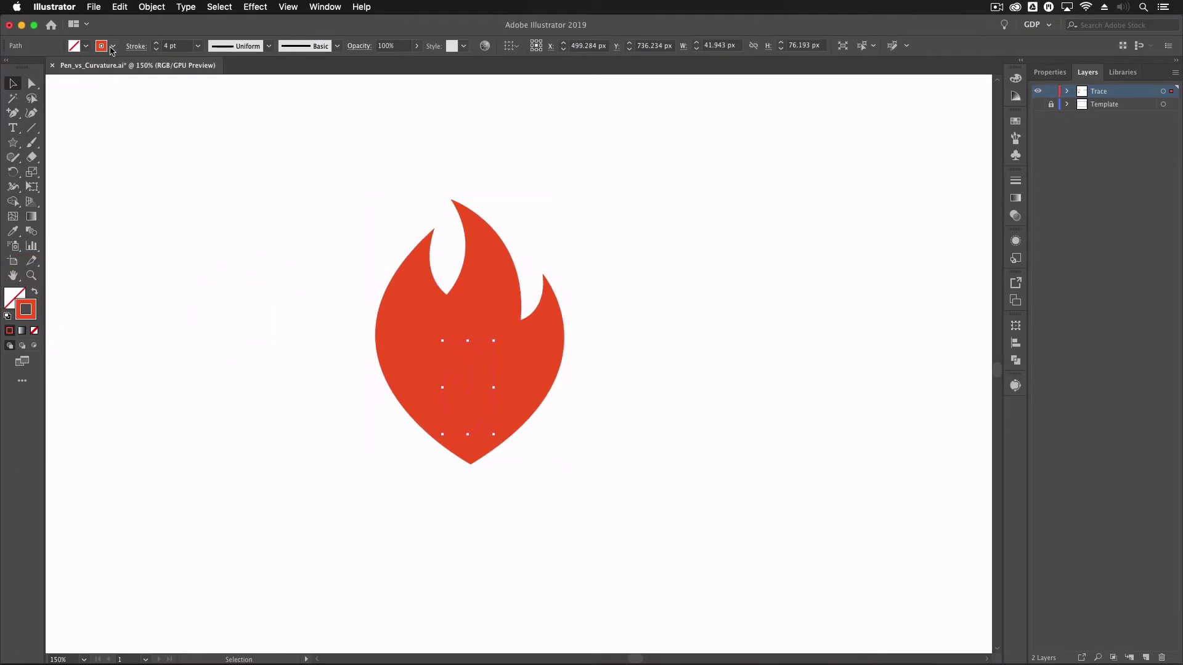
pyautogui.click(33, 294)
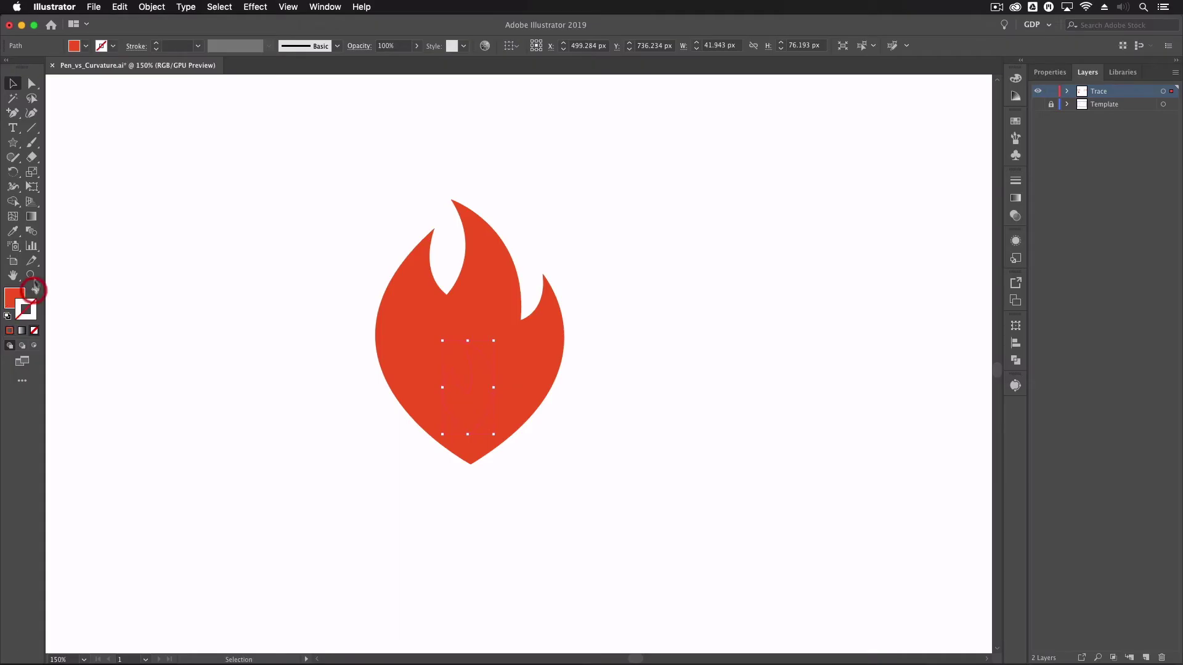
pyautogui.click(85, 46)
pyautogui.click(119, 69)
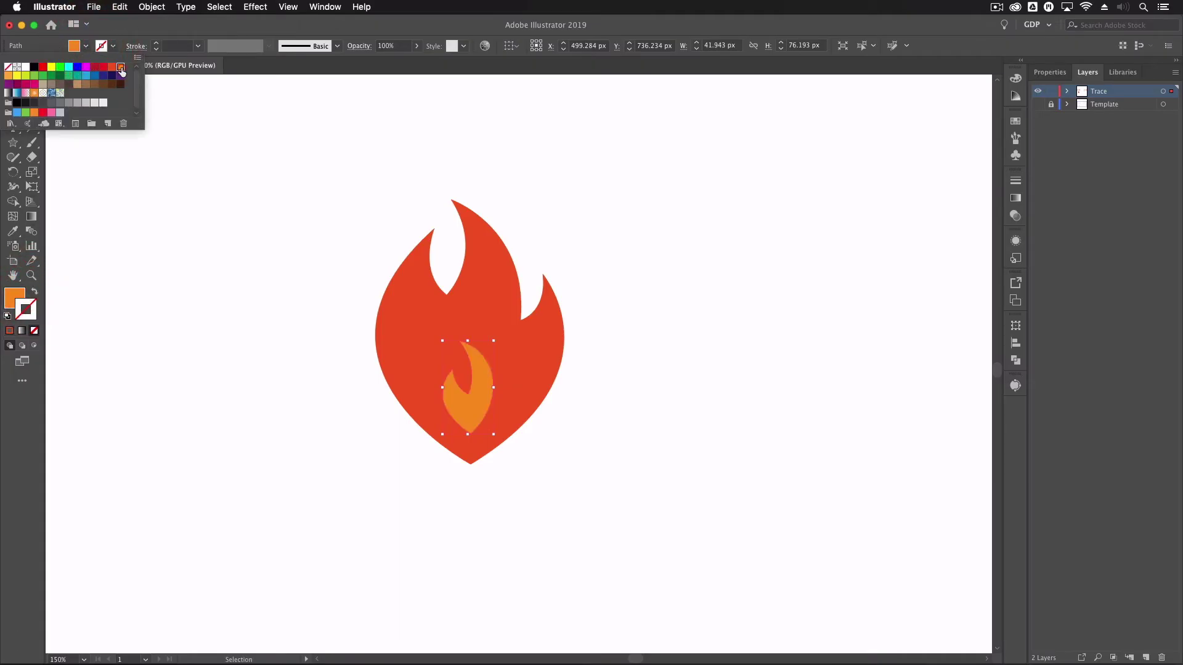
pyautogui.click(154, 204)
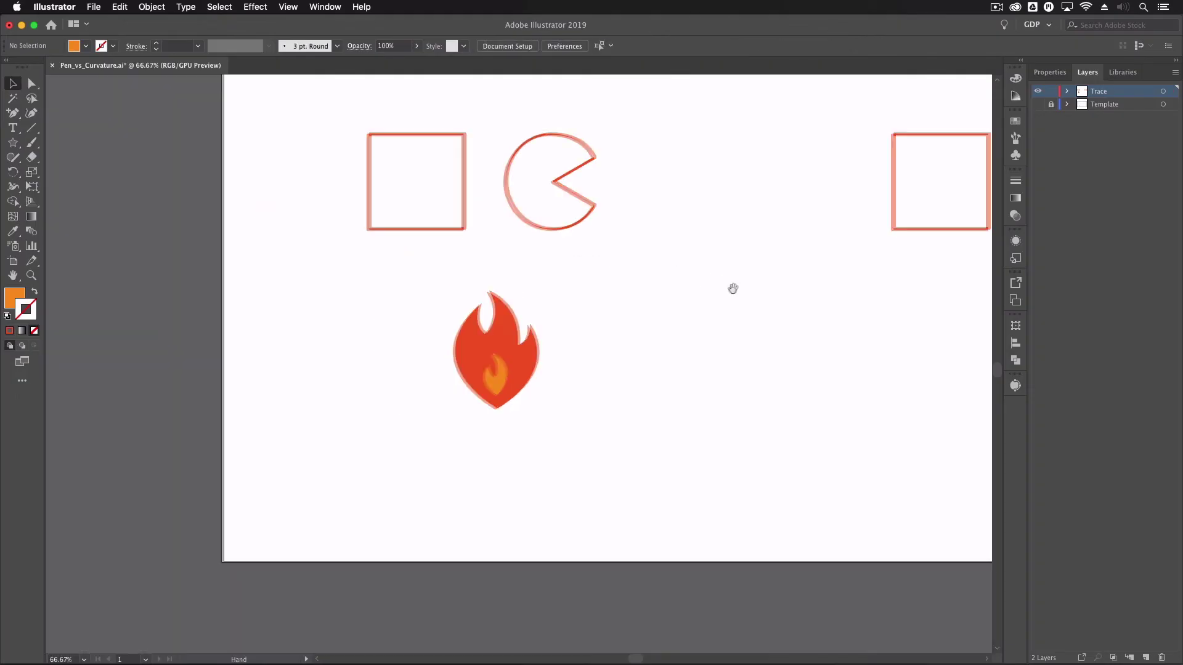
# Show the Template layer again and activate the Curvature tool for tracing the campfire sketch on the Curvature side
pyautogui.moveTo(731, 287); pyautogui.dragTo(290, 301)
pyautogui.moveTo(597, 303); pyautogui.dragTo(588, 306)
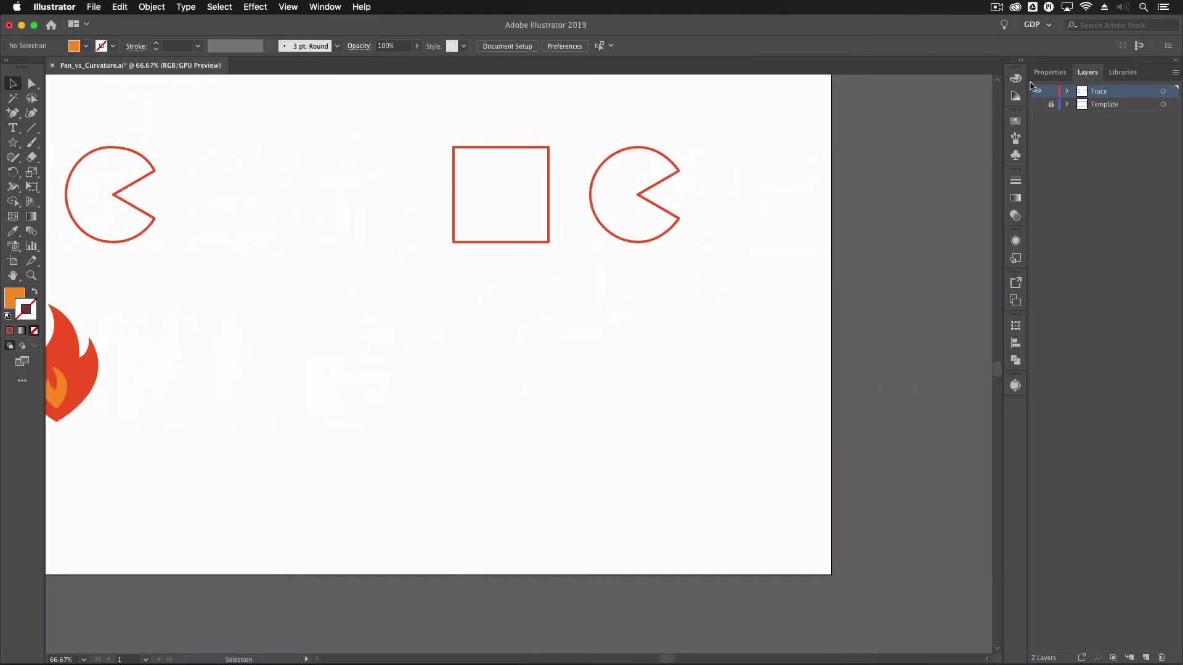
pyautogui.click(1040, 104)
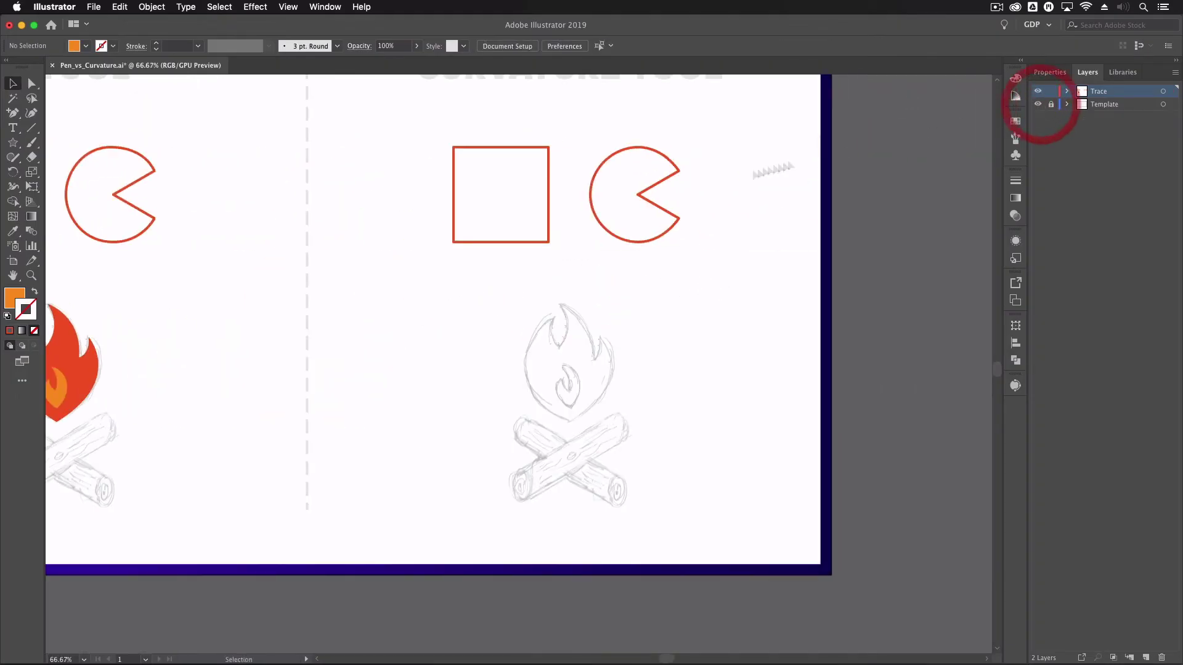
pyautogui.press('super+equal')
pyautogui.press('super+equal')
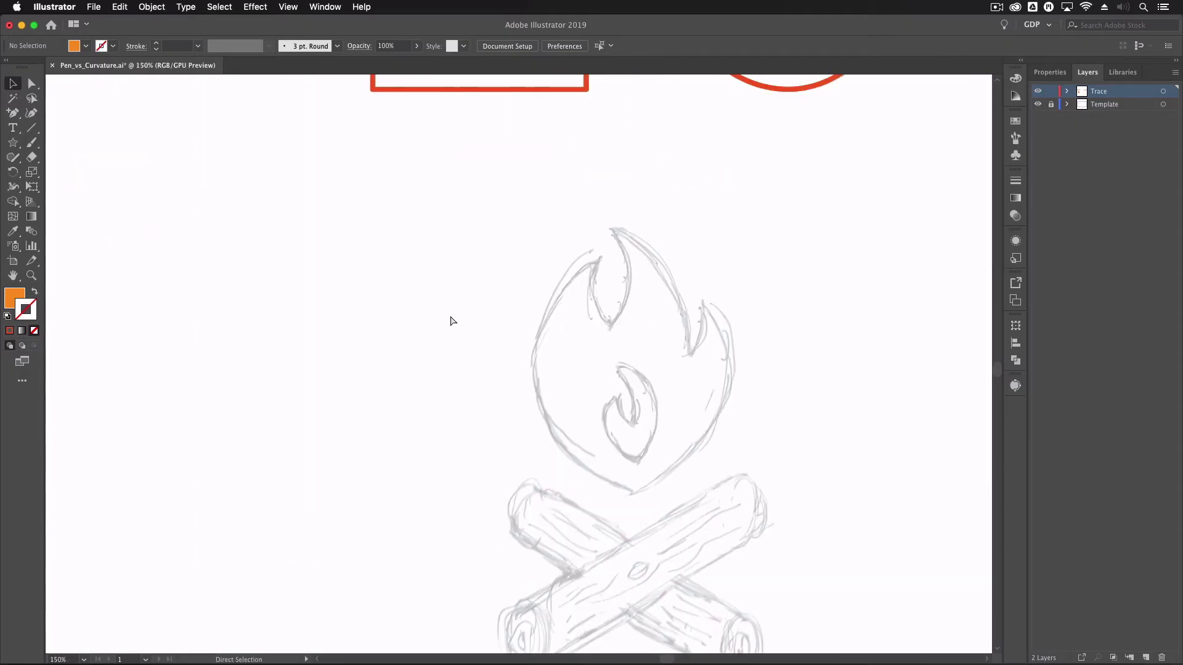
pyautogui.moveTo(478, 310); pyautogui.dragTo(269, 213)
pyautogui.press('p')
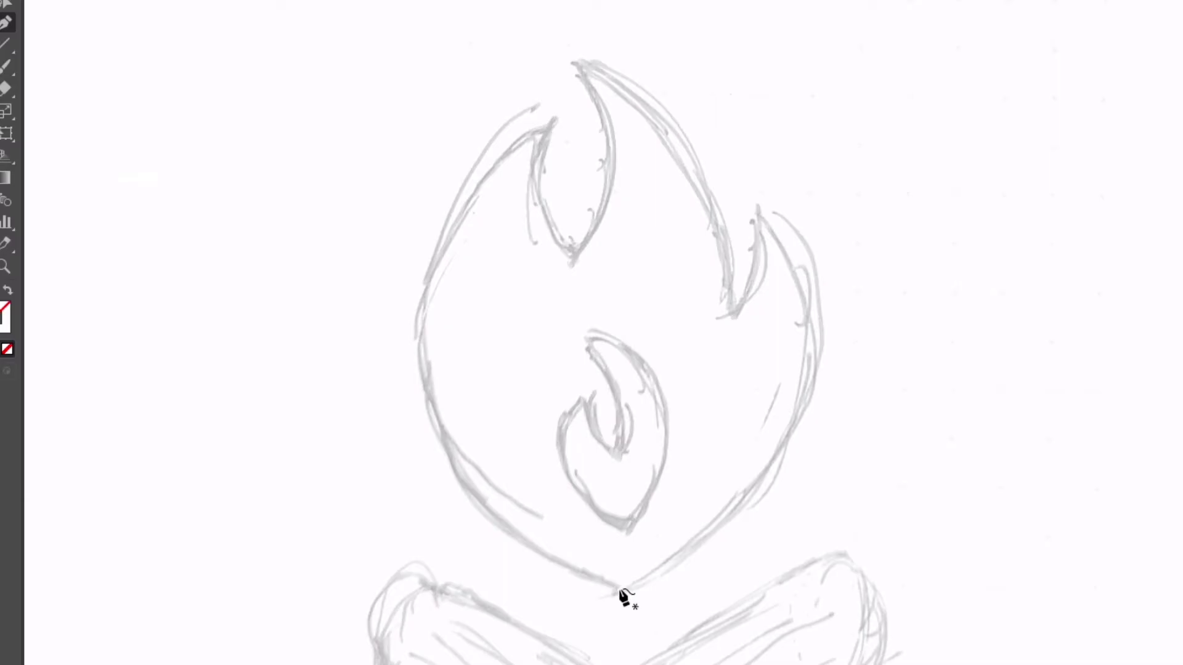
# Trace the outer flame's left side with the Curvature tool from the bottom point to the left peak, and swap fill and stroke
pyautogui.click(619, 590)
pyautogui.moveTo(418, 349); pyautogui.dragTo(452, 271)
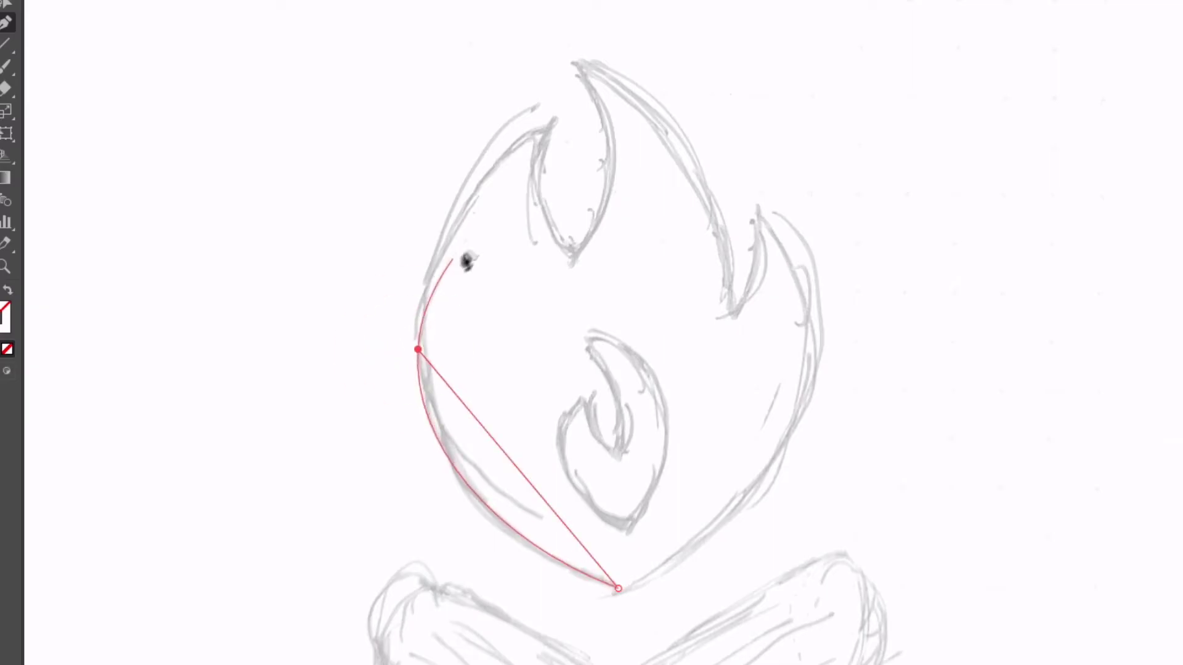
pyautogui.click(551, 122)
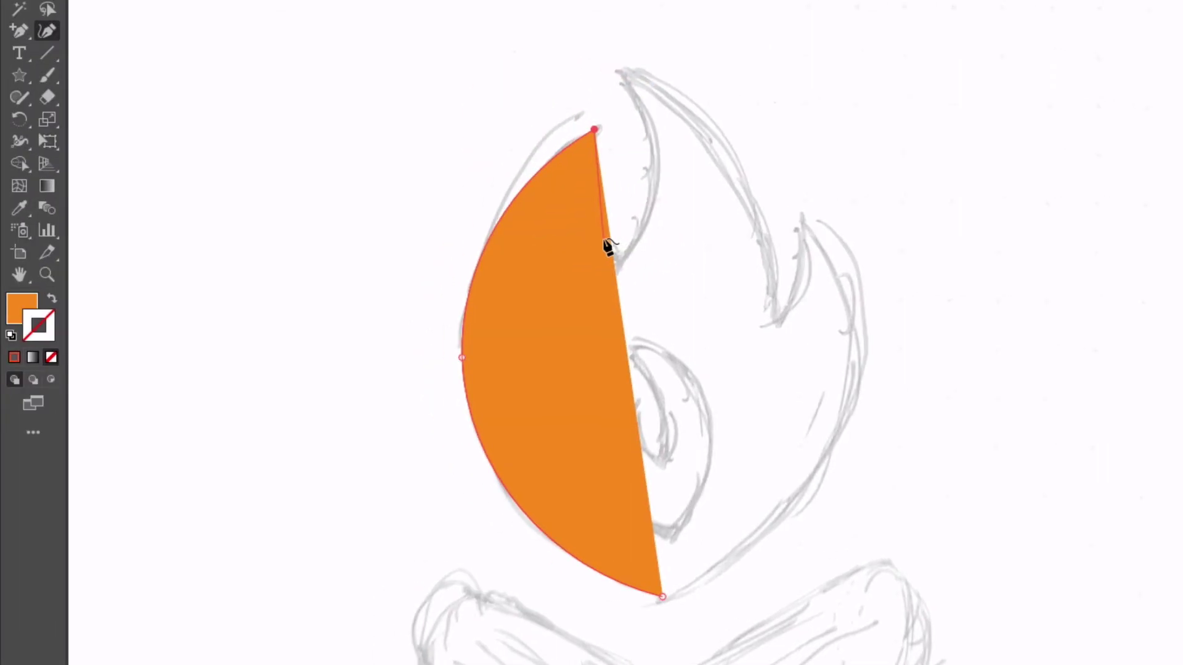
pyautogui.hotkey('shift', 'x')
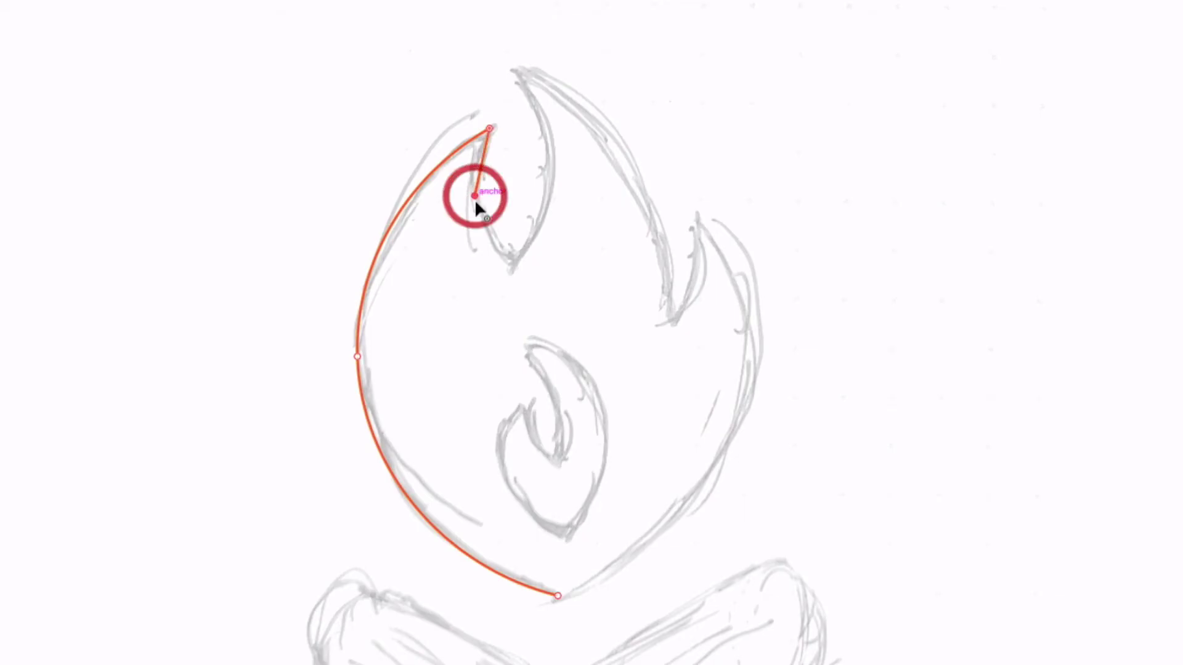
# Trace the notch between the left and top peaks with a corner at its base, continuing the curve up to the flame's top peak
pyautogui.click(509, 262)
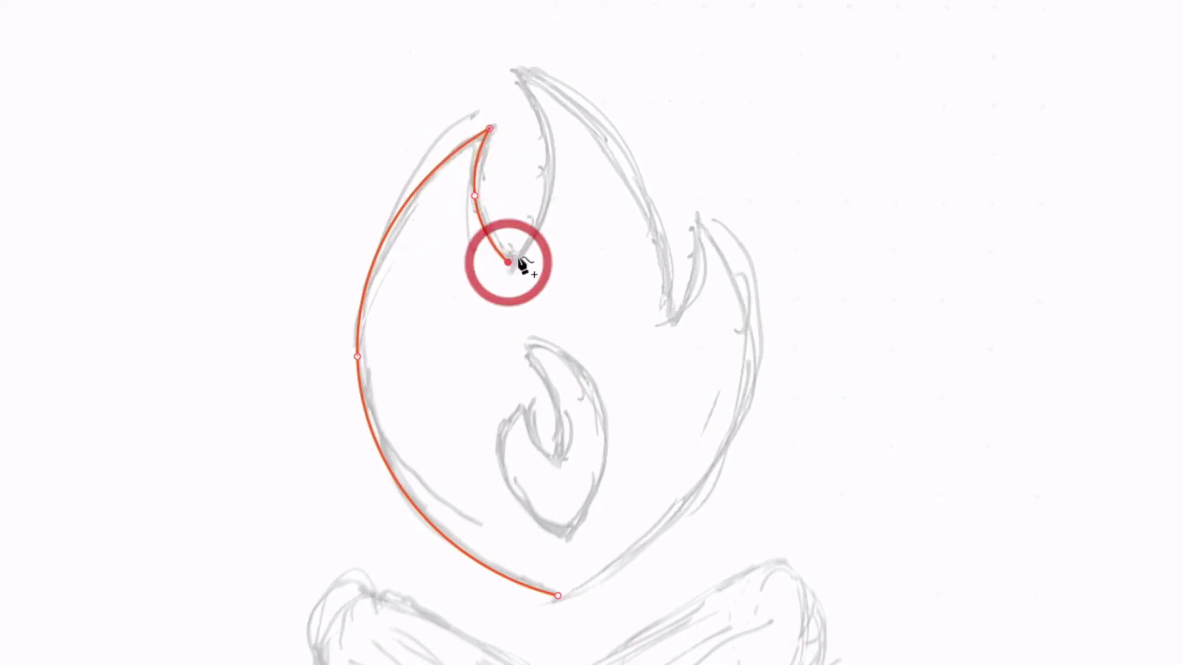
pyautogui.click(553, 168)
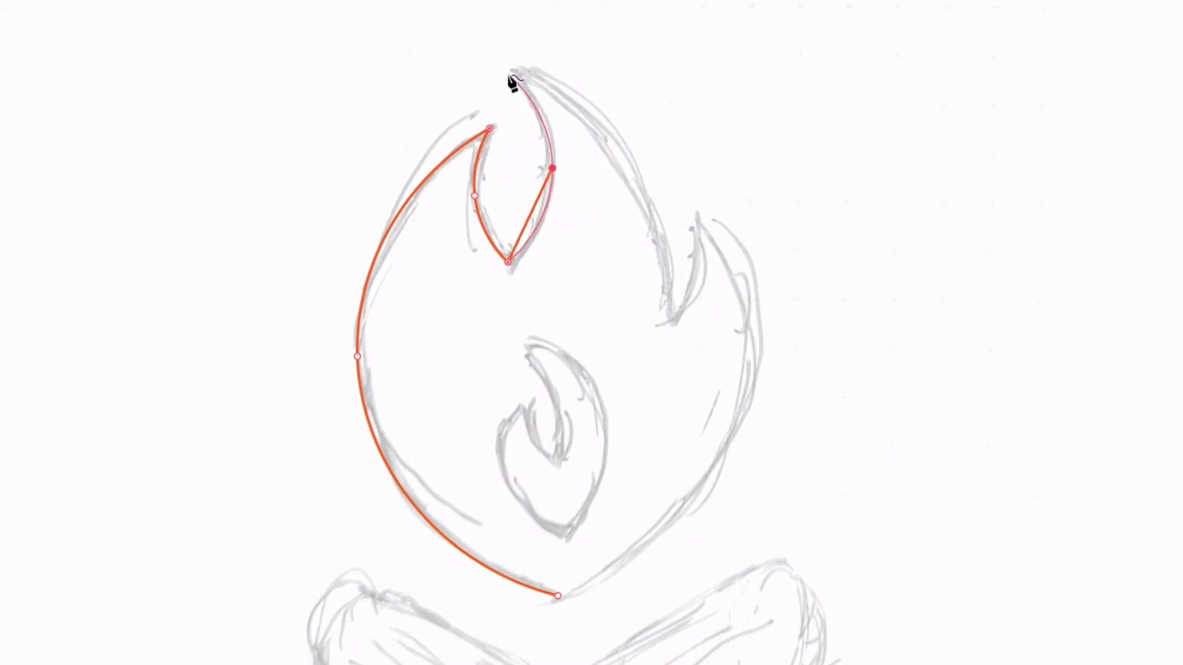
pyautogui.click(511, 70)
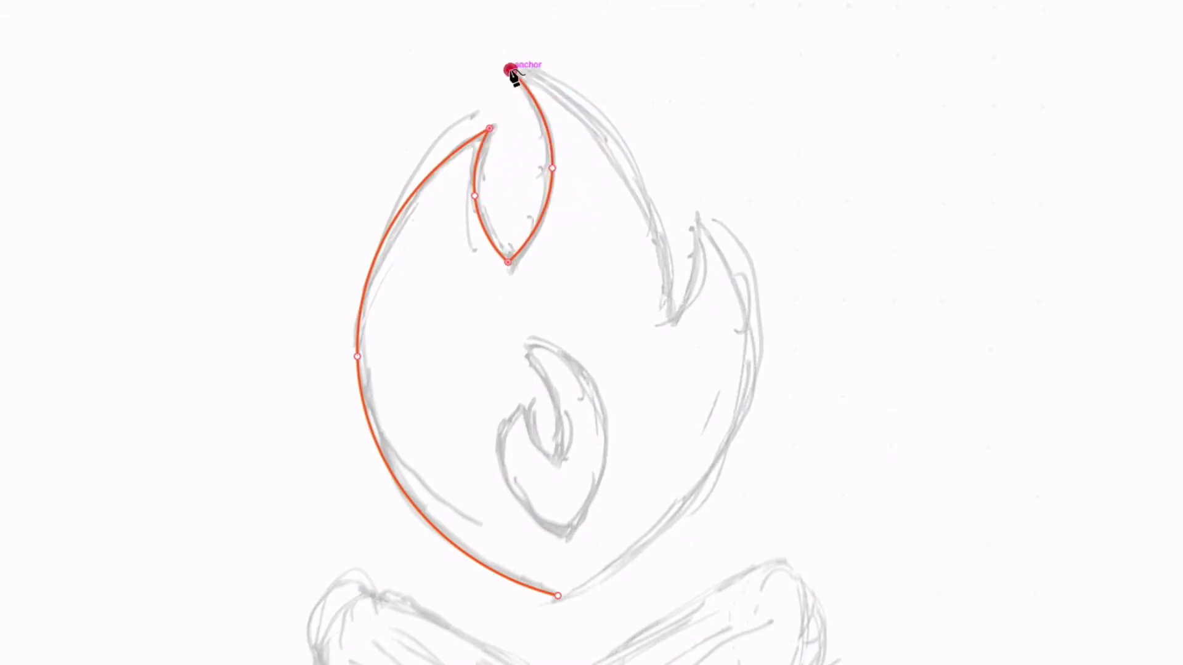
# Trace the curve from the top peak down to the right notch as a corner, and start the curve up towards the right peak
pyautogui.click(627, 157)
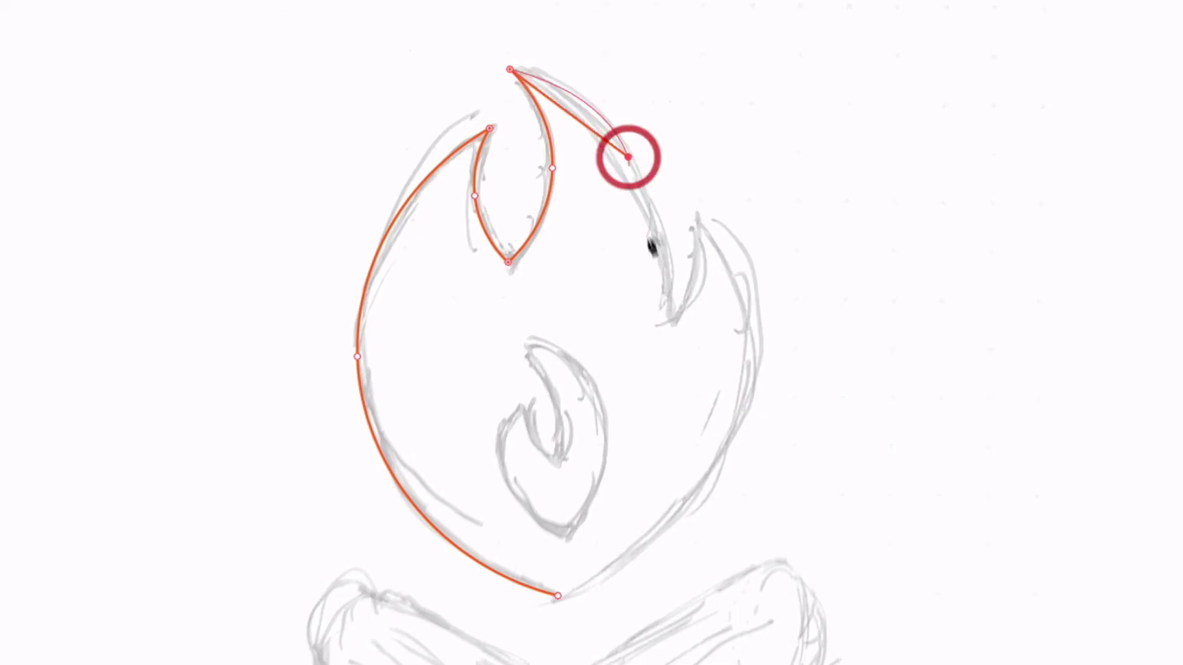
pyautogui.click(671, 319)
pyautogui.click(700, 280)
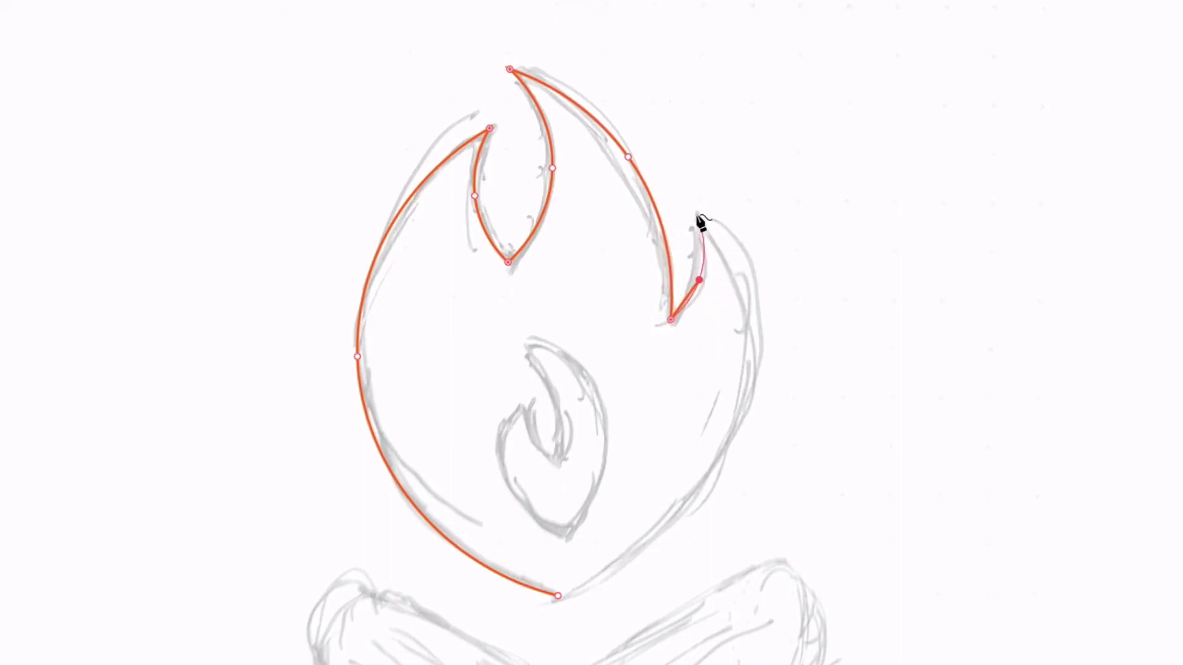